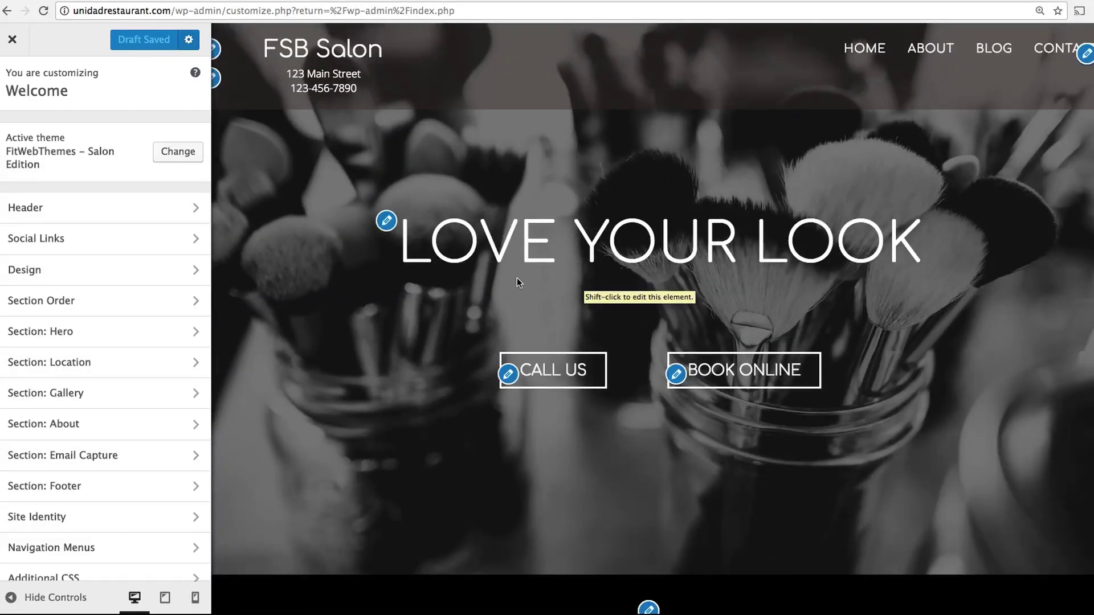
- Raise the header background opacity to rgba(60,52,47,0.59), leaving the site title unchanged
{"action": "left_click", "coordinate": [107, 216]}
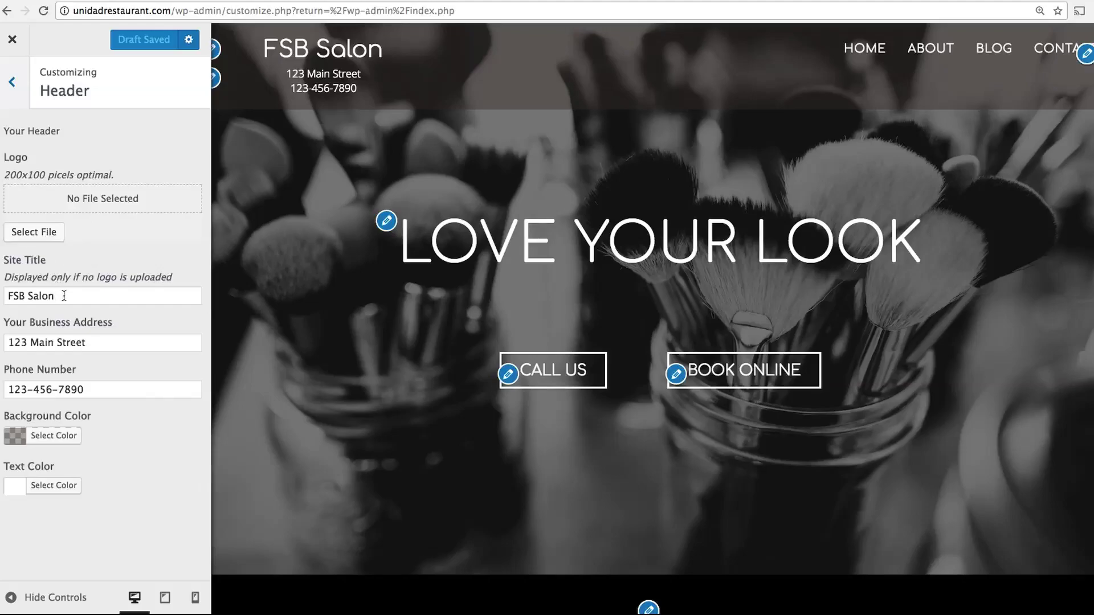
{"action": "left_click_drag", "start_coordinate": [66, 296], "coordinate": [1, 296]}
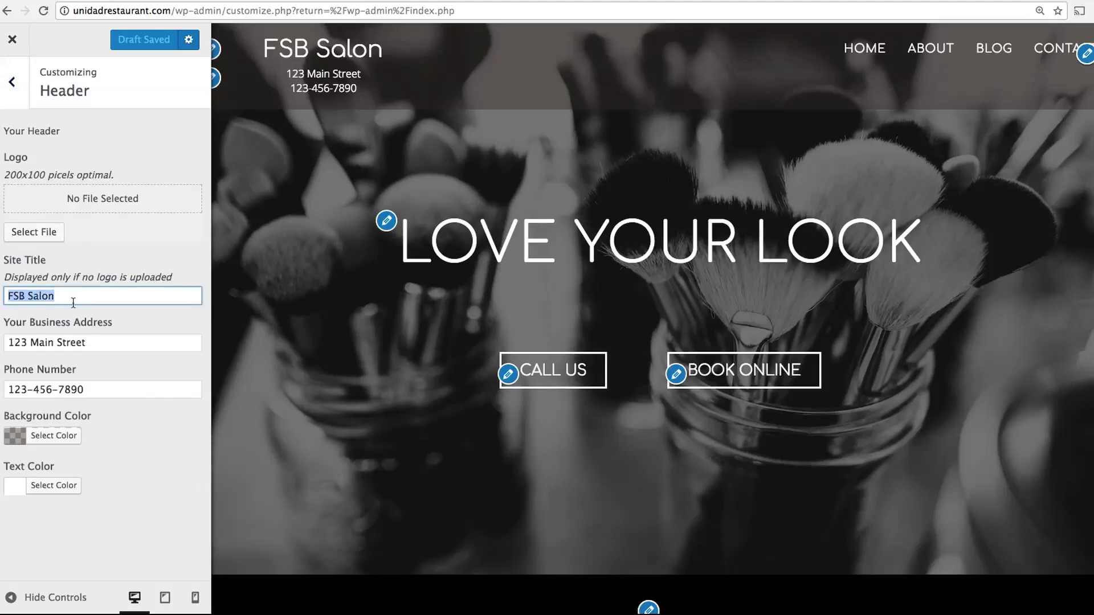
{"action": "left_click", "coordinate": [161, 465]}
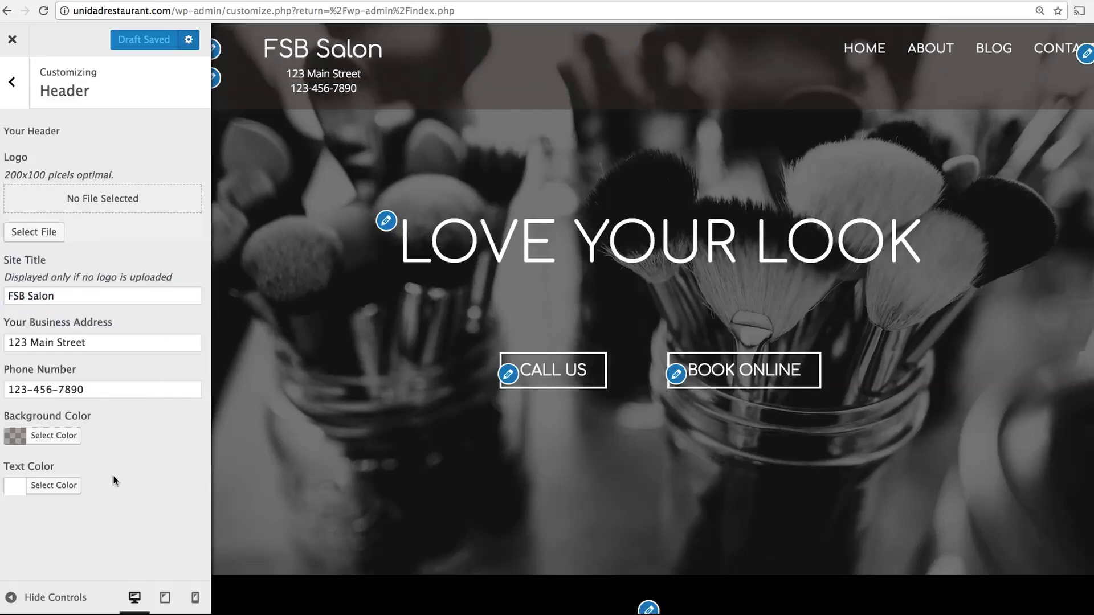
{"action": "left_click", "coordinate": [15, 437]}
{"action": "scroll", "coordinate": [197, 427], "scroll_direction": "down", "scroll_amount": 2}
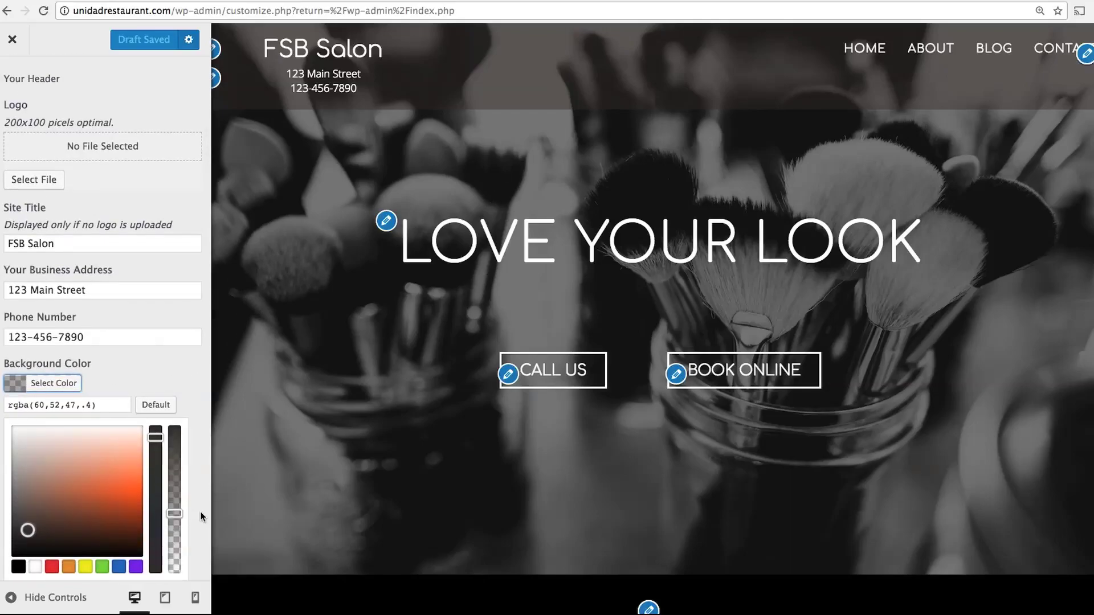
{"action": "scroll", "coordinate": [200, 512], "scroll_direction": "down", "scroll_amount": 1}
{"action": "left_click_drag", "start_coordinate": [174, 476], "coordinate": [177, 451]}
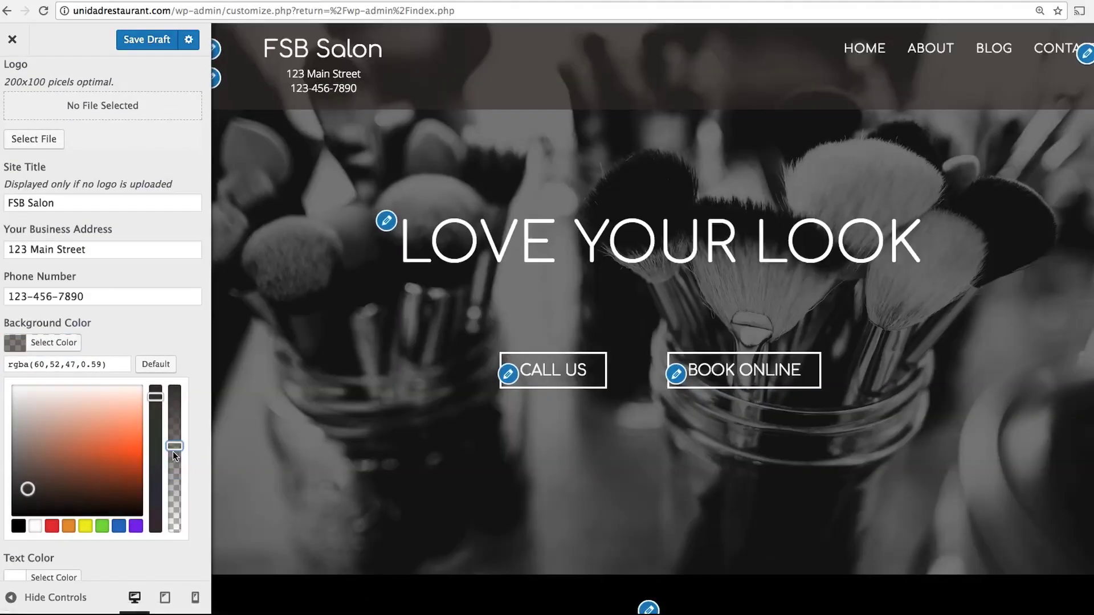
{"action": "scroll", "coordinate": [101, 142], "scroll_direction": "up", "scroll_amount": 3}
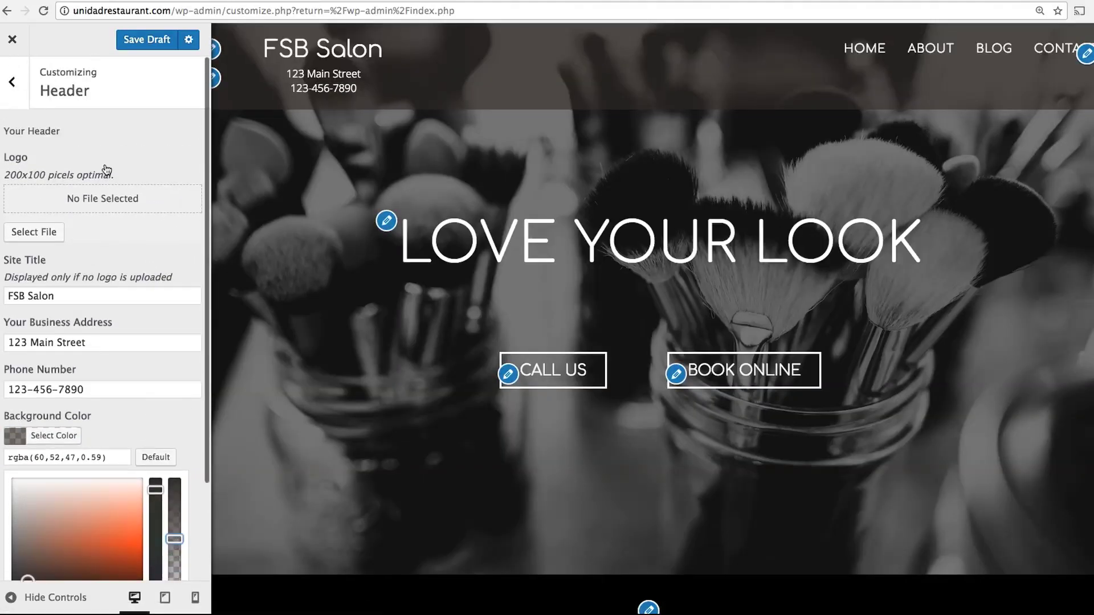
{"action": "left_click", "coordinate": [18, 100]}
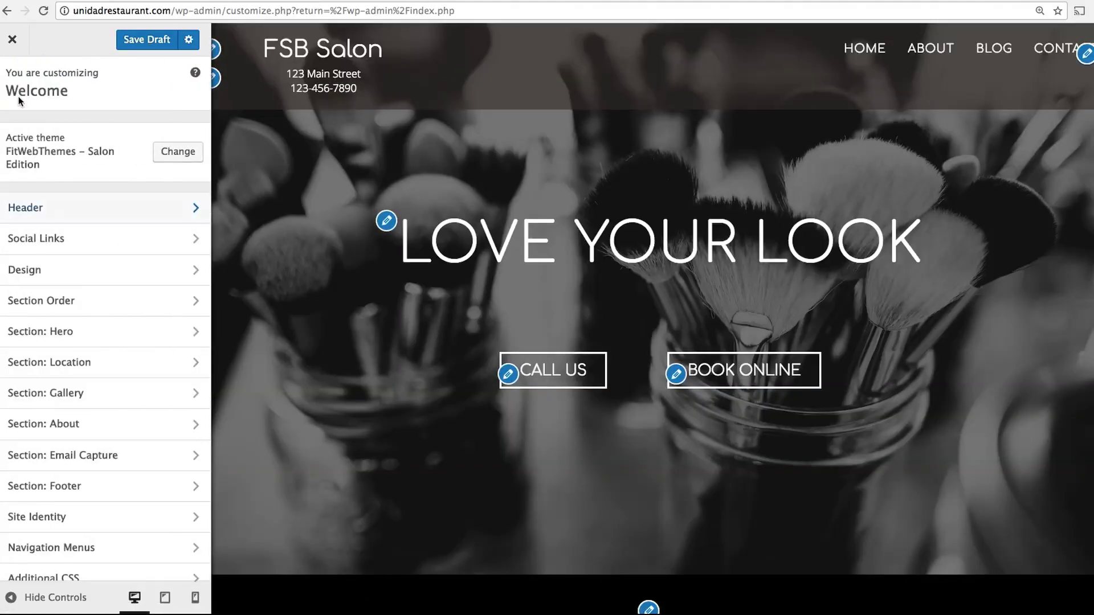
- Enter # as the Facebook, Instagram and Twitter social link URLs
{"action": "left_click", "coordinate": [89, 248]}
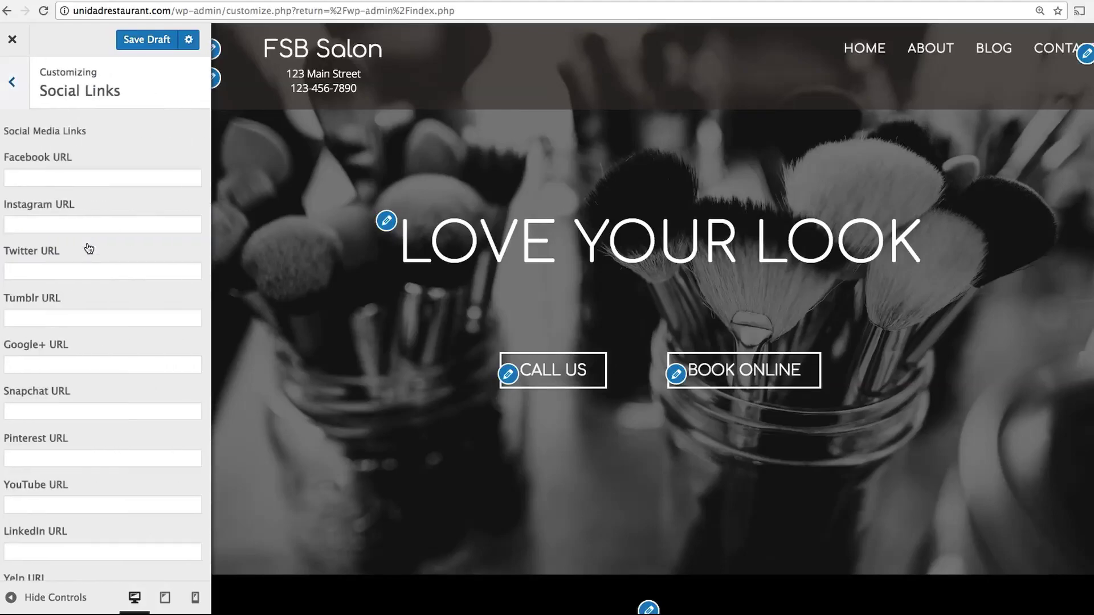
{"action": "left_click", "coordinate": [94, 181]}
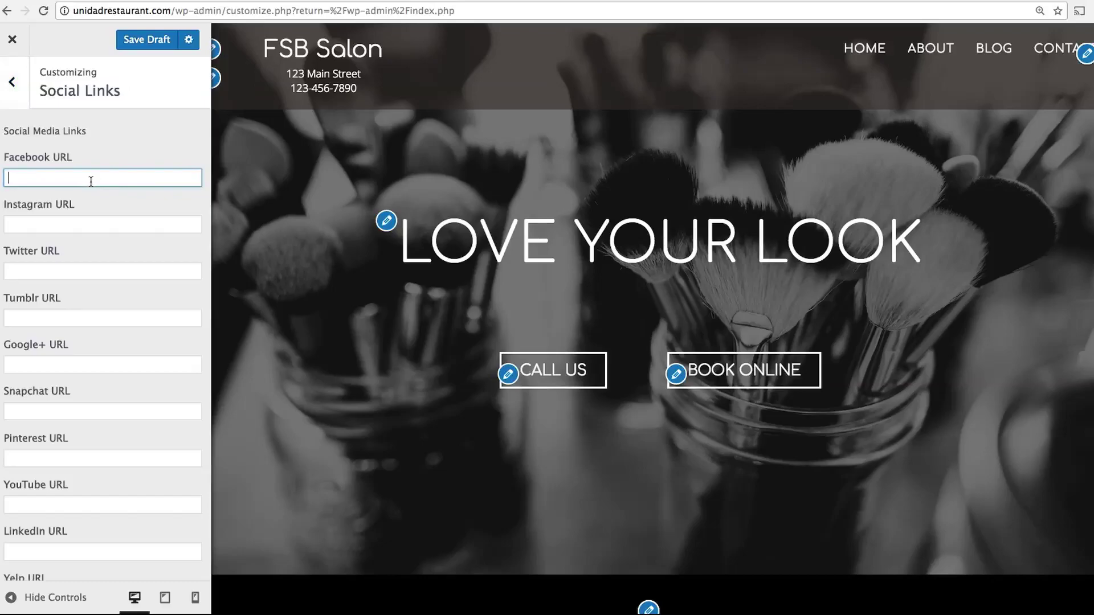
{"action": "type", "text": "#"}
{"action": "left_click", "coordinate": [82, 225]}
{"action": "left_click", "coordinate": [76, 267]}
{"action": "type", "text": "#"}
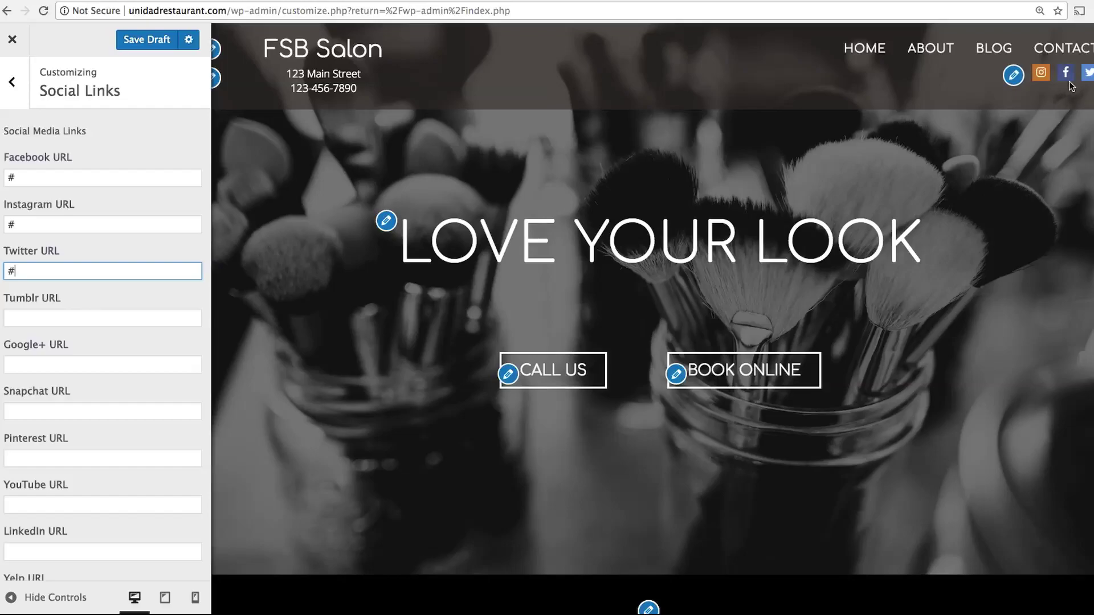
{"action": "left_click", "coordinate": [12, 85]}
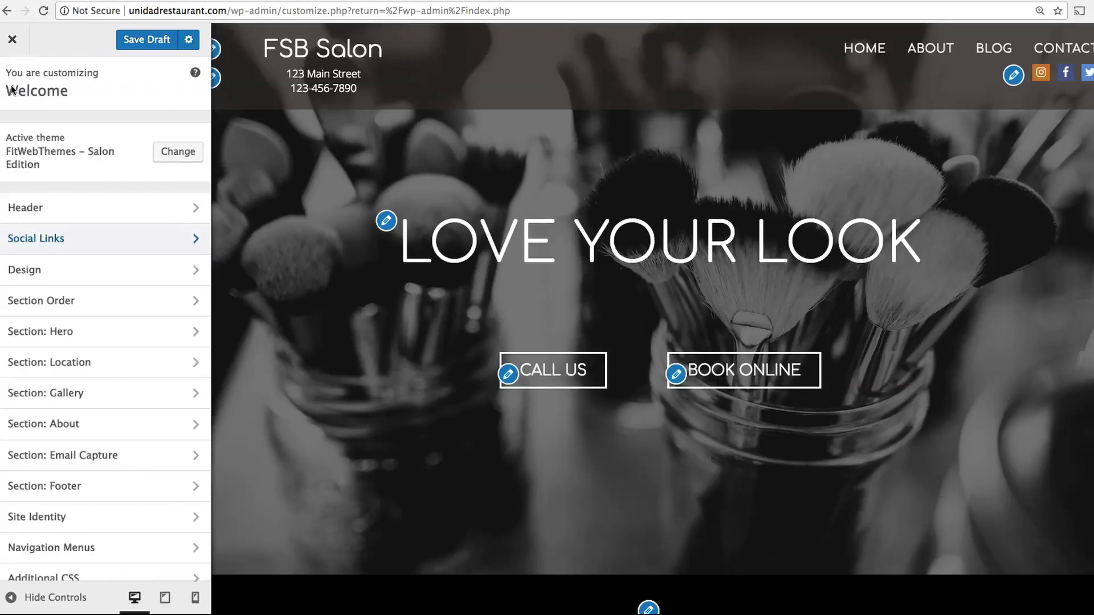
{"action": "left_click", "coordinate": [90, 271]}
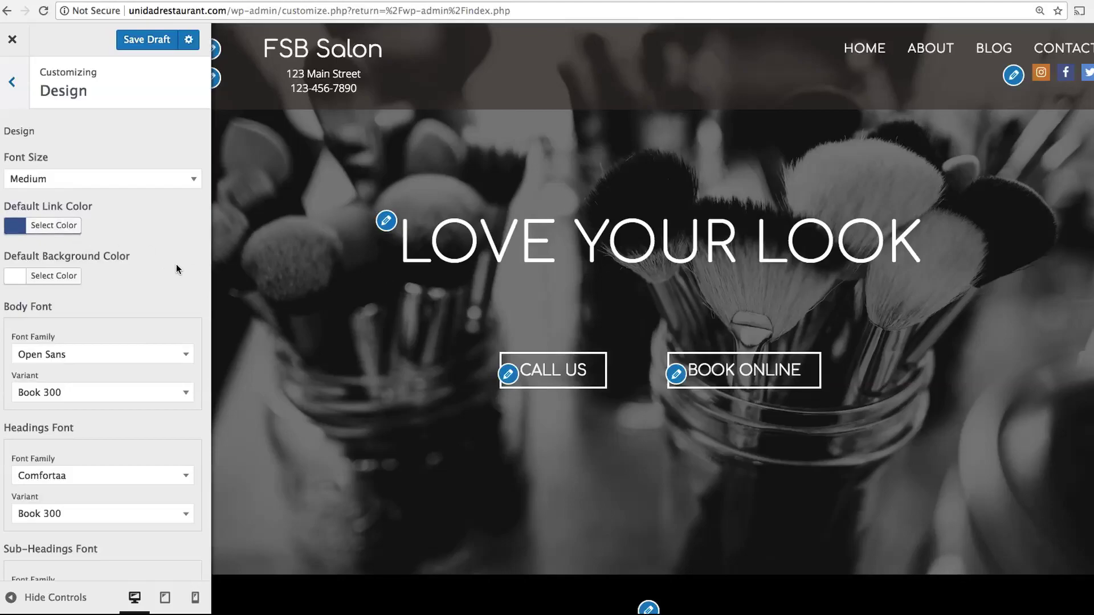
- Try Lora for headings, then revert to Comfortaa with the Normal 400 variant
{"action": "scroll", "coordinate": [176, 265], "scroll_direction": "down", "scroll_amount": 3}
{"action": "left_click", "coordinate": [156, 387]}
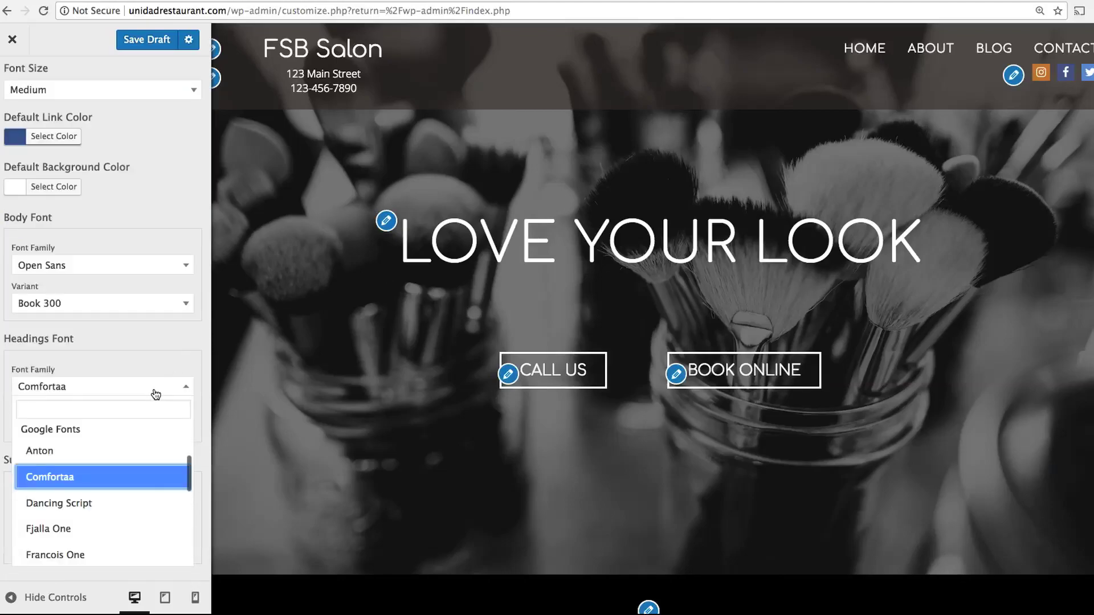
{"action": "scroll", "coordinate": [144, 504], "scroll_direction": "down", "scroll_amount": 2}
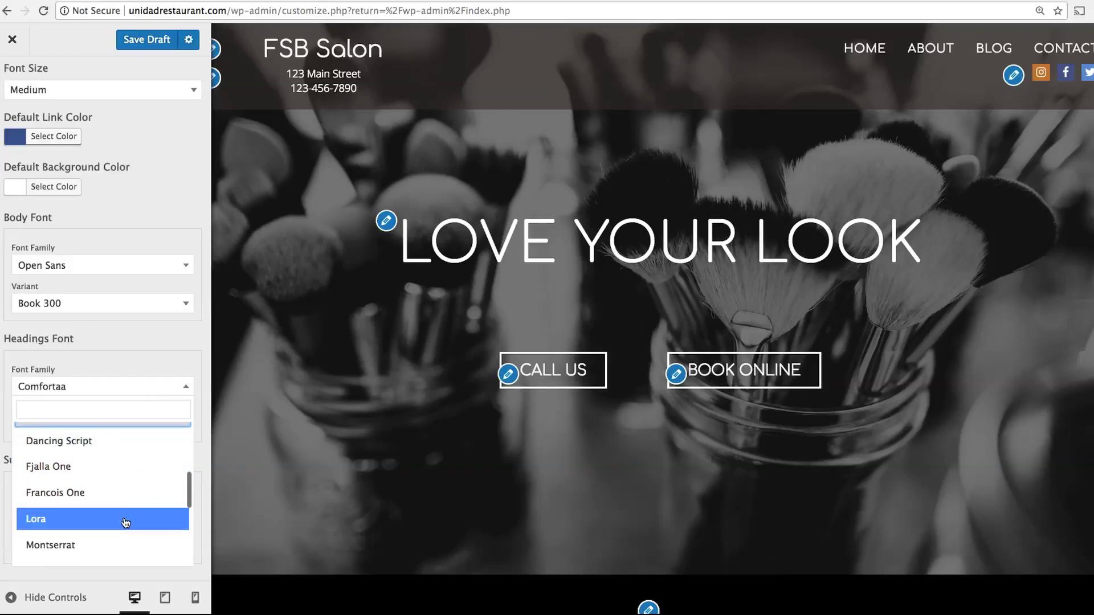
{"action": "left_click", "coordinate": [123, 518]}
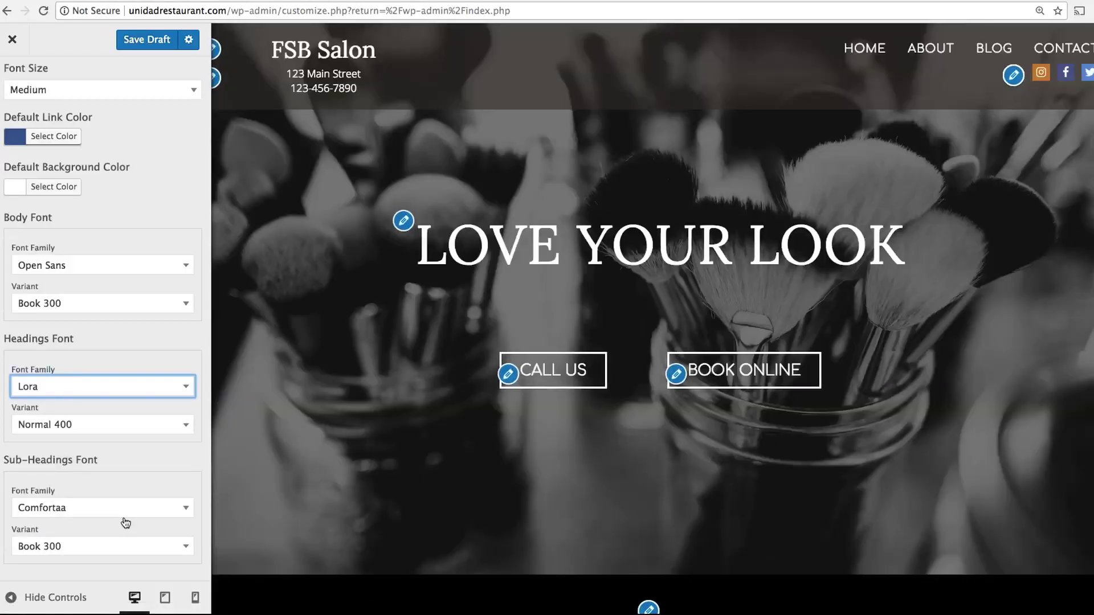
{"action": "left_click", "coordinate": [132, 389]}
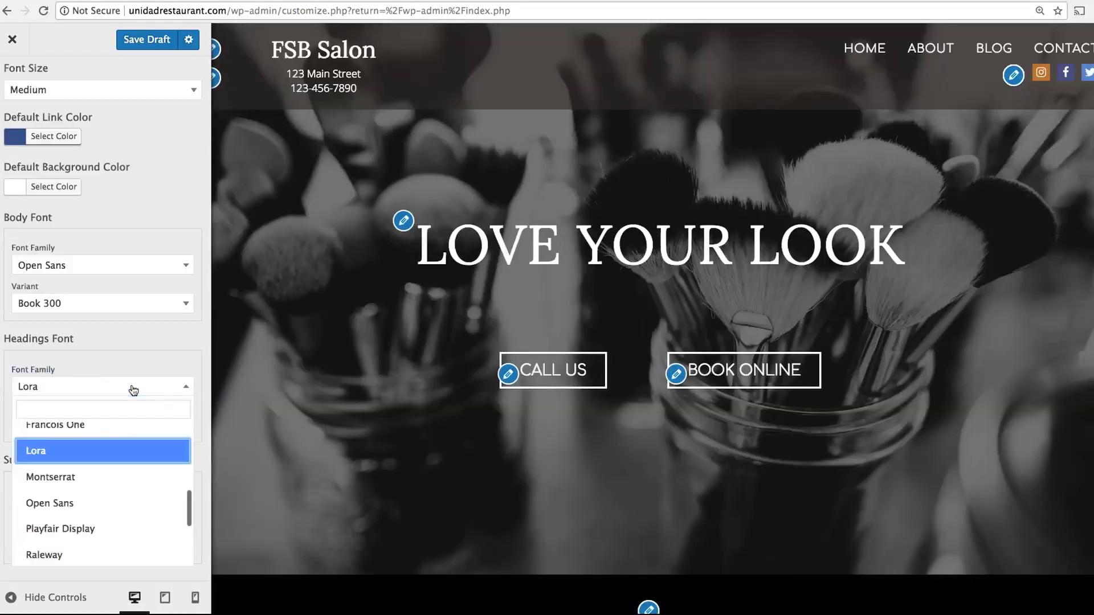
{"action": "scroll", "coordinate": [123, 467], "scroll_direction": "up", "scroll_amount": 2}
{"action": "left_click", "coordinate": [155, 454]}
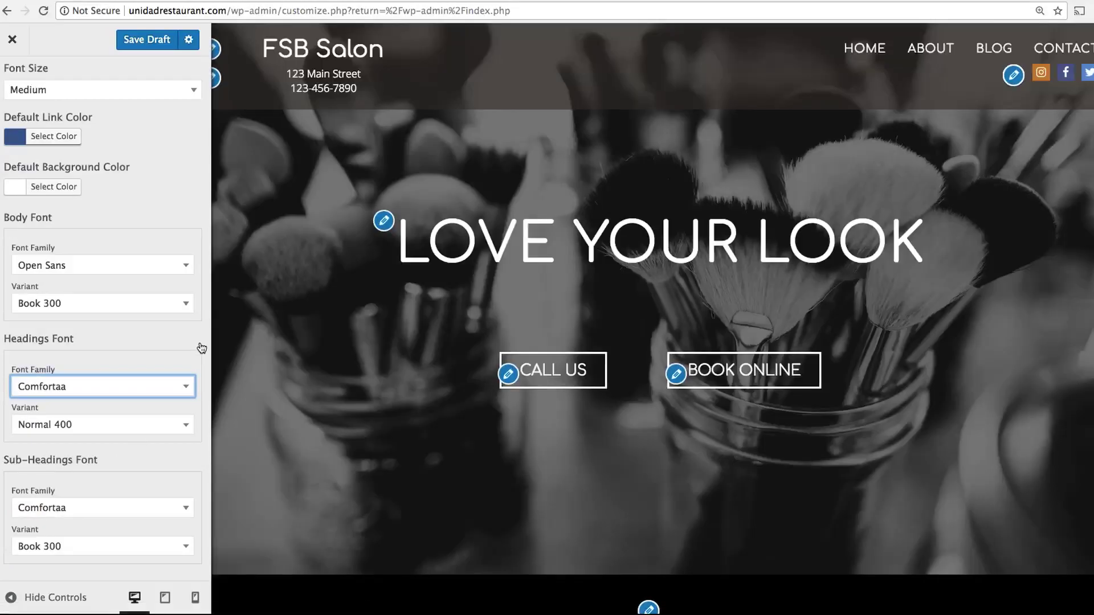
{"action": "scroll", "coordinate": [201, 350], "scroll_direction": "up", "scroll_amount": 3}
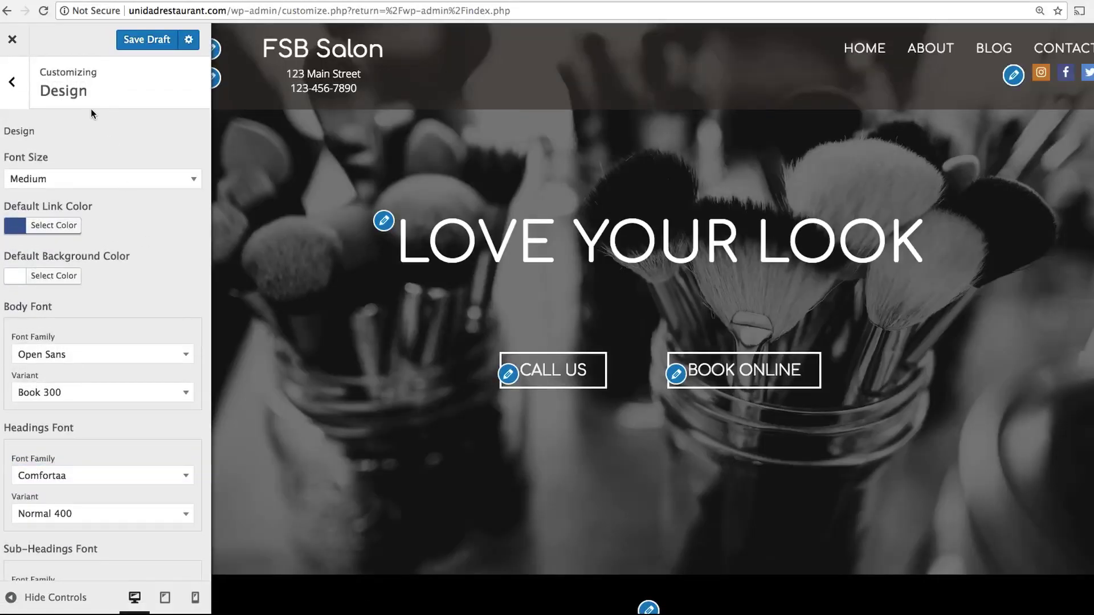
{"action": "left_click", "coordinate": [15, 90]}
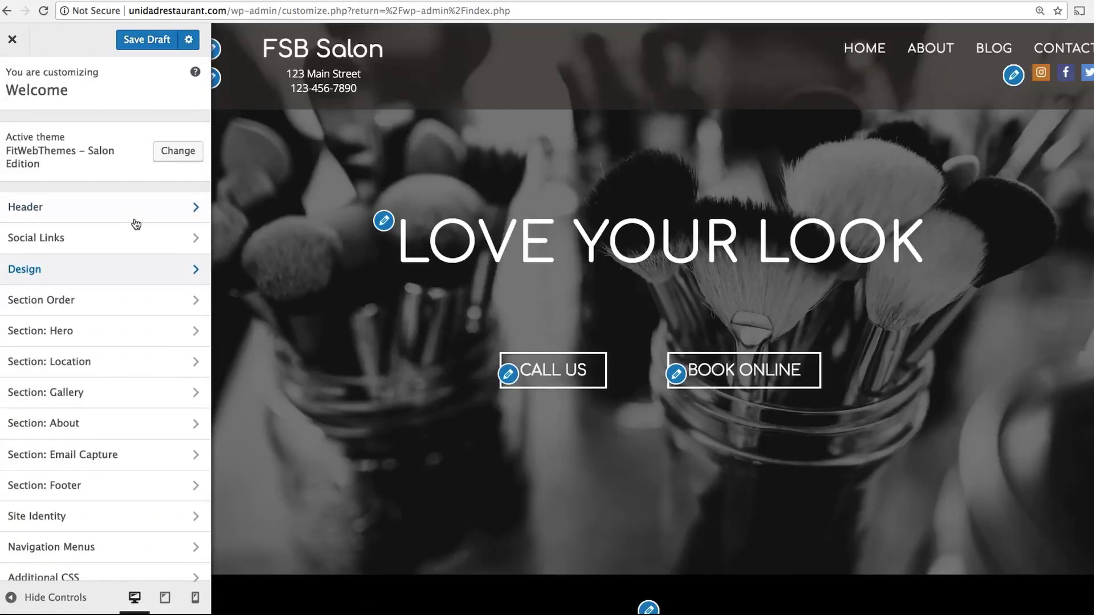
{"action": "left_click", "coordinate": [113, 311]}
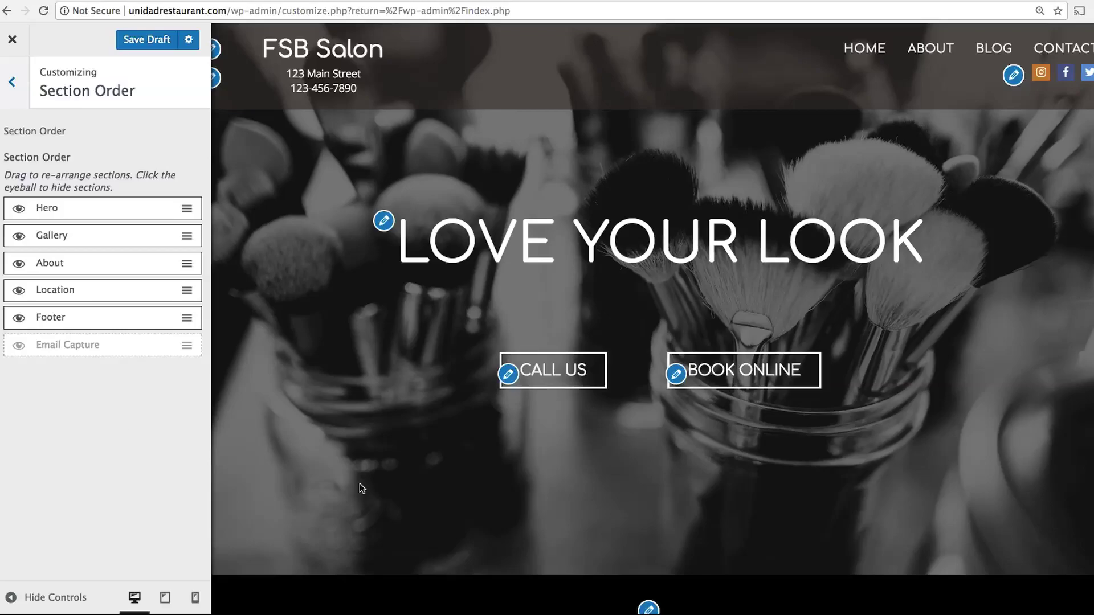
{"action": "scroll", "coordinate": [361, 379], "scroll_direction": "down", "scroll_amount": 6}
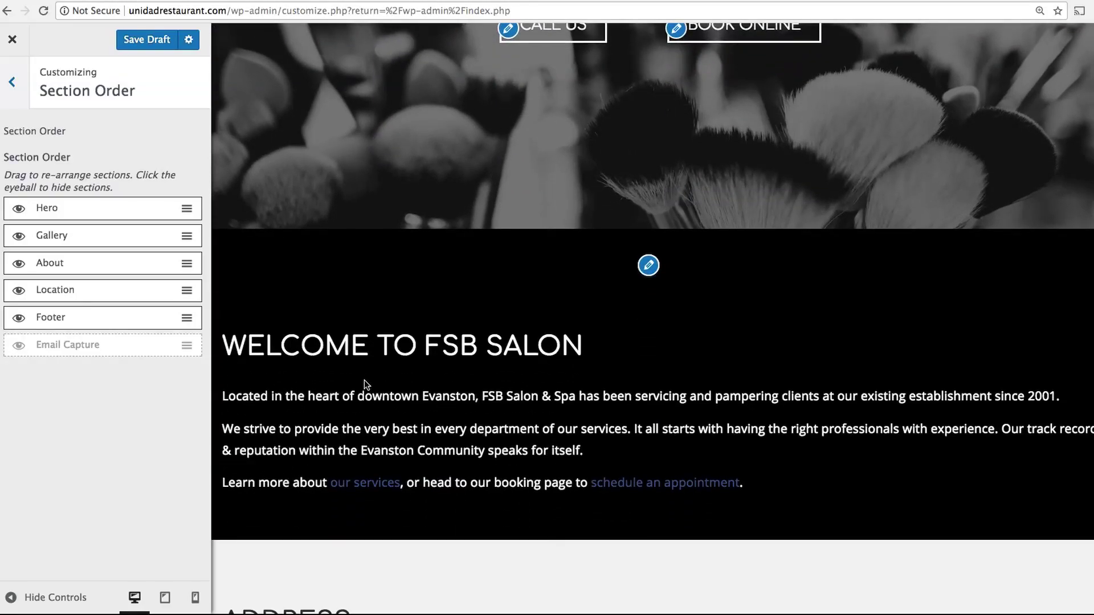
{"action": "left_click", "coordinate": [18, 264]}
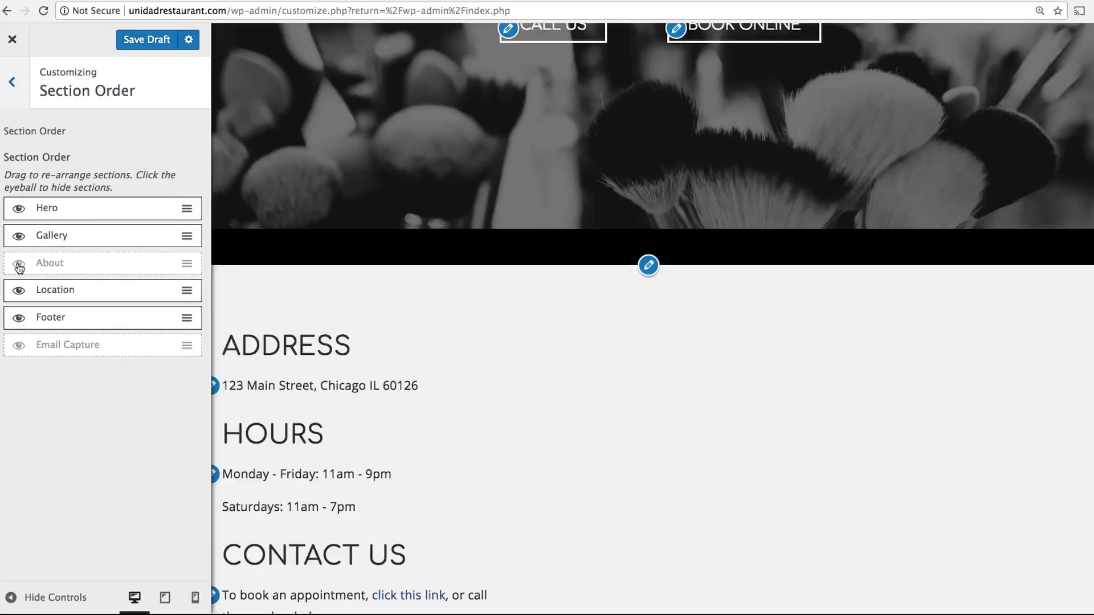
{"action": "left_click", "coordinate": [19, 265]}
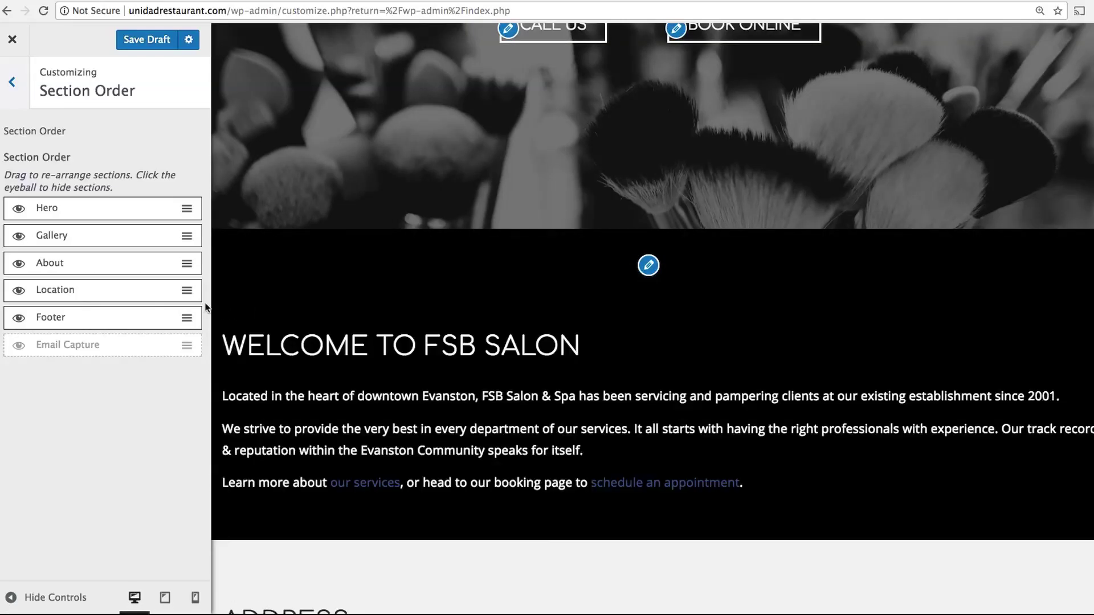
{"action": "left_click_drag", "start_coordinate": [95, 267], "coordinate": [94, 317]}
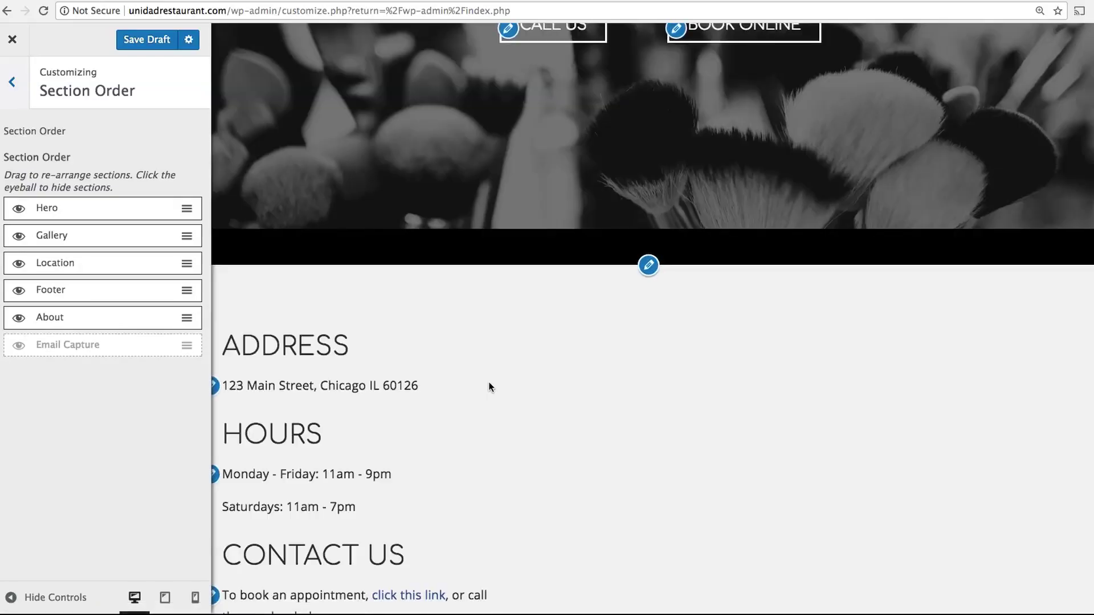
{"action": "scroll", "coordinate": [487, 381], "scroll_direction": "down", "scroll_amount": 10}
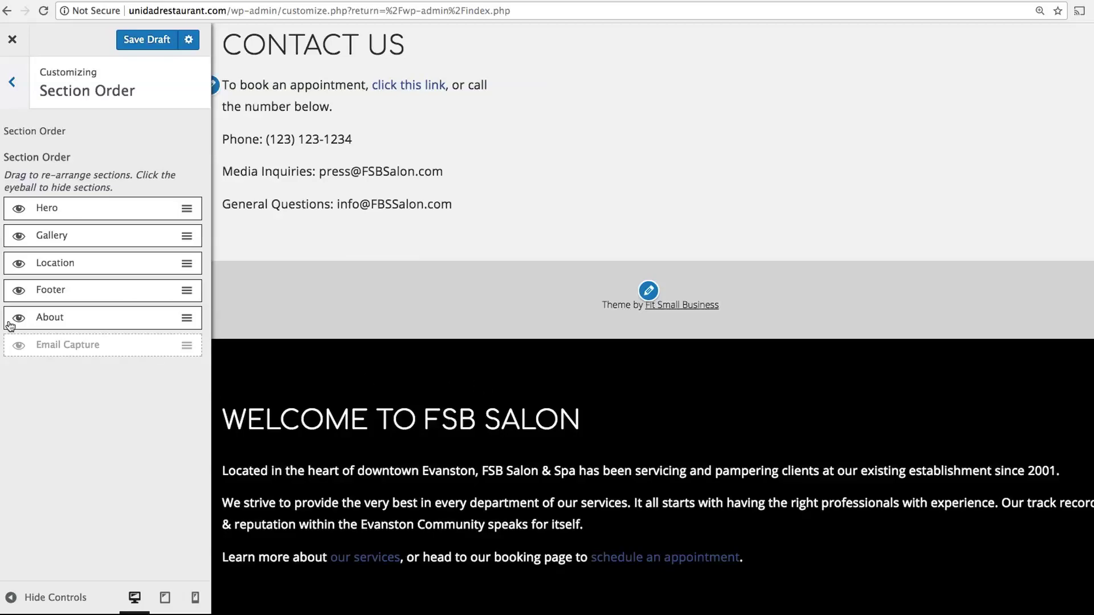
{"action": "left_click_drag", "start_coordinate": [70, 323], "coordinate": [63, 258]}
{"action": "scroll", "coordinate": [285, 180], "scroll_direction": "up", "scroll_amount": 15}
{"action": "scroll", "coordinate": [285, 180], "scroll_direction": "up", "scroll_amount": 3}
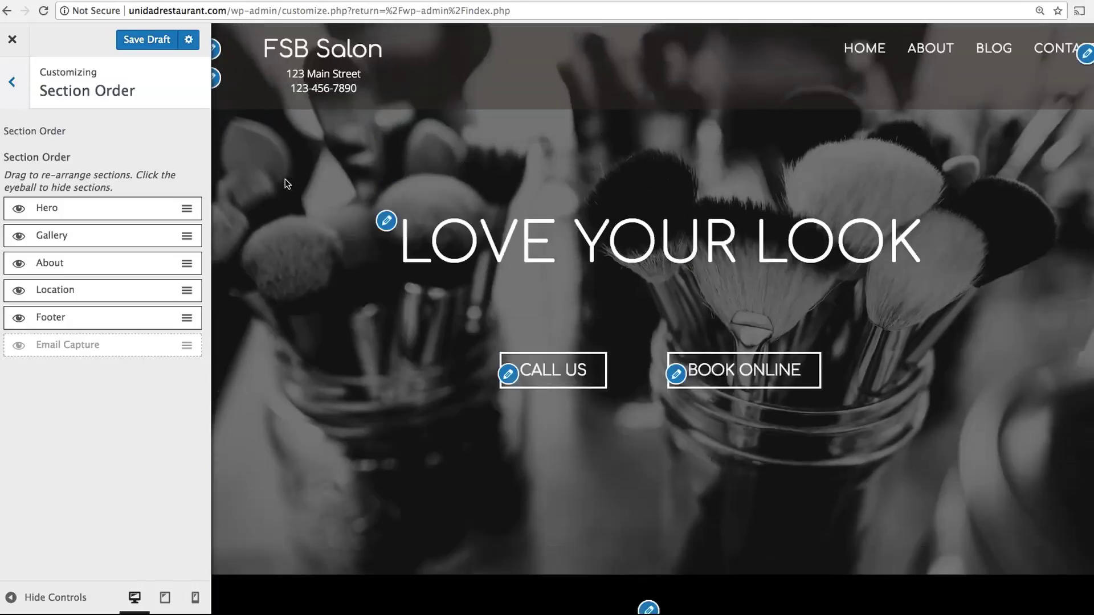
{"action": "left_click", "coordinate": [12, 82]}
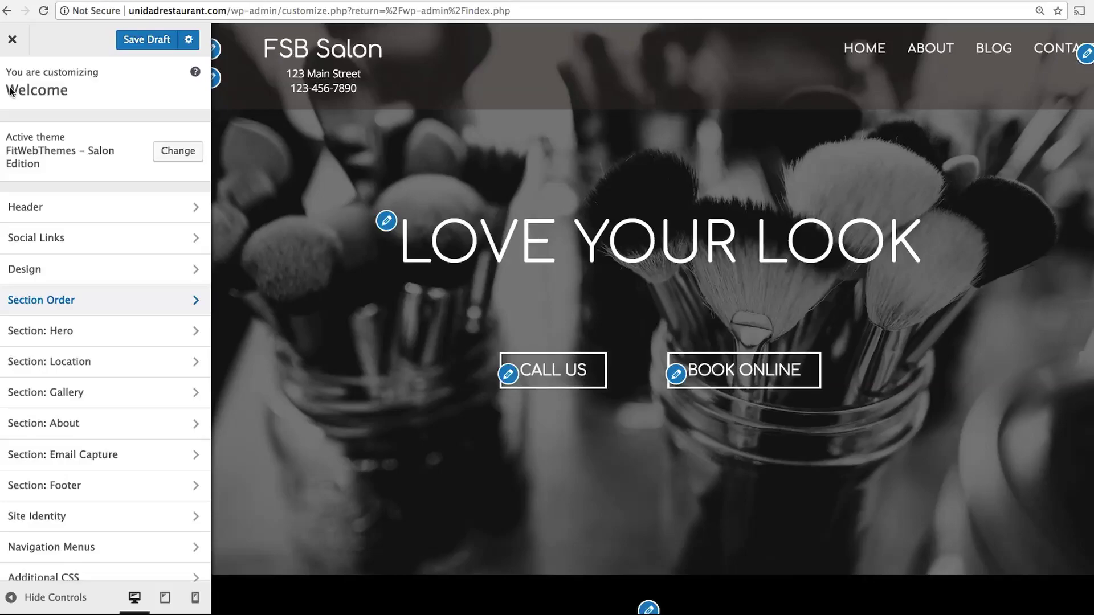
{"action": "left_click", "coordinate": [97, 340]}
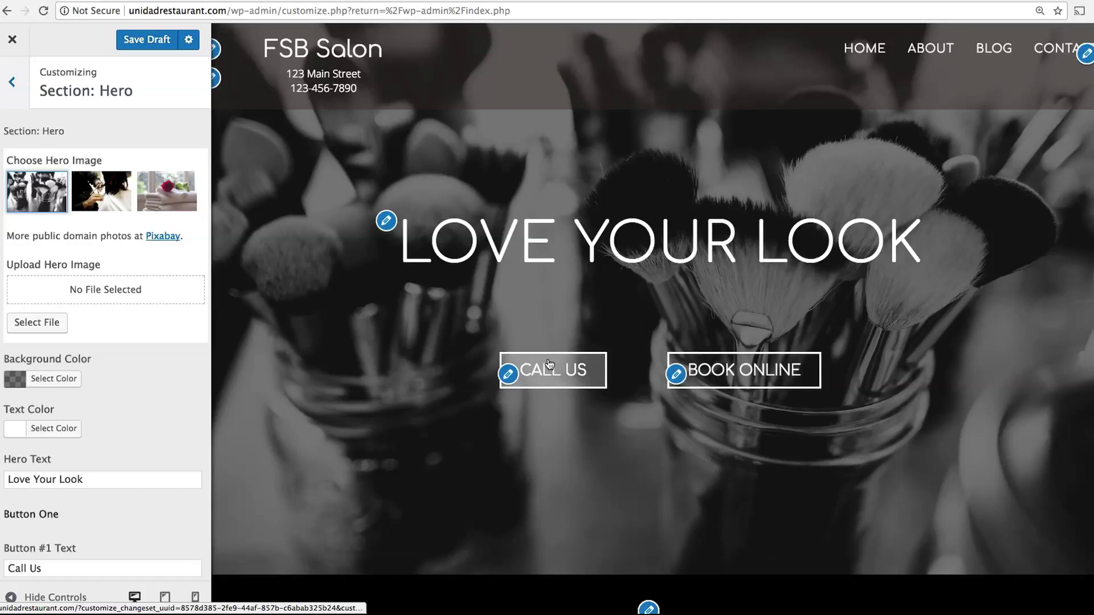
{"action": "left_click", "coordinate": [109, 204]}
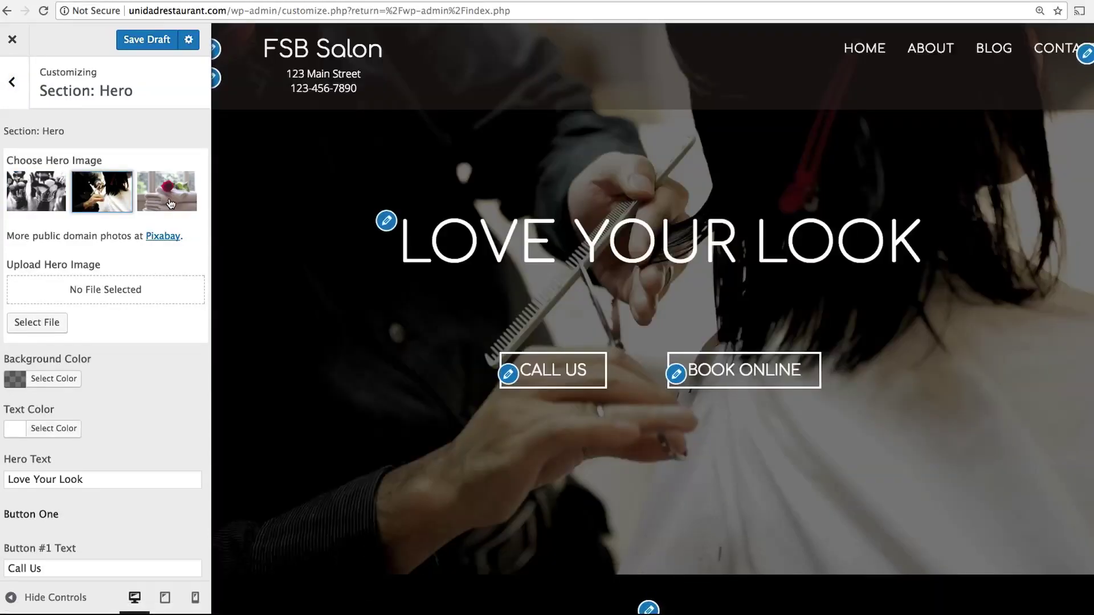
{"action": "left_click", "coordinate": [170, 203]}
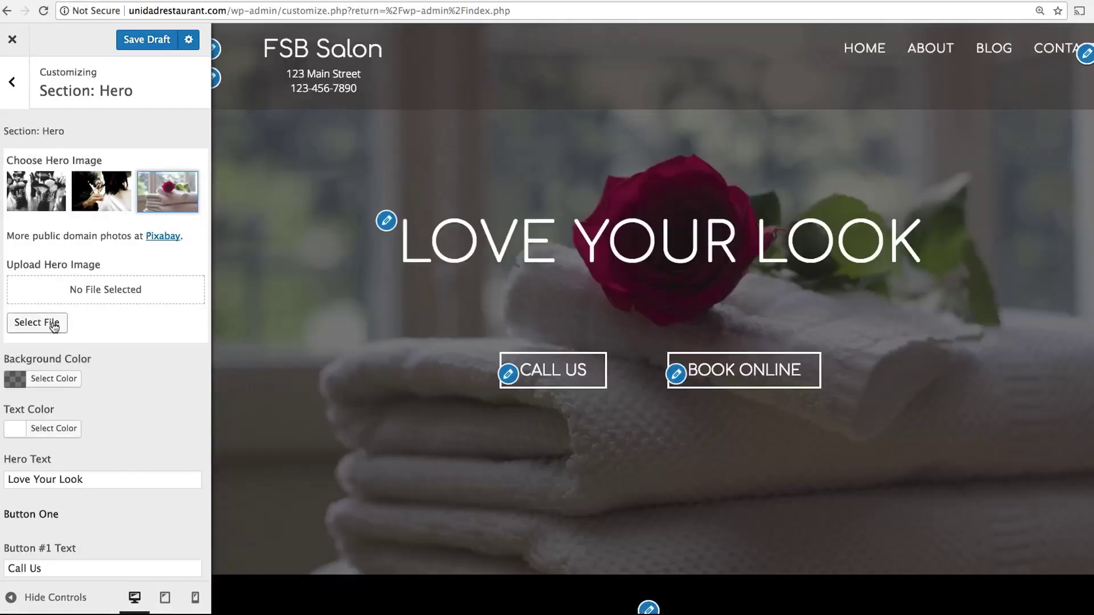
{"action": "left_click", "coordinate": [53, 325]}
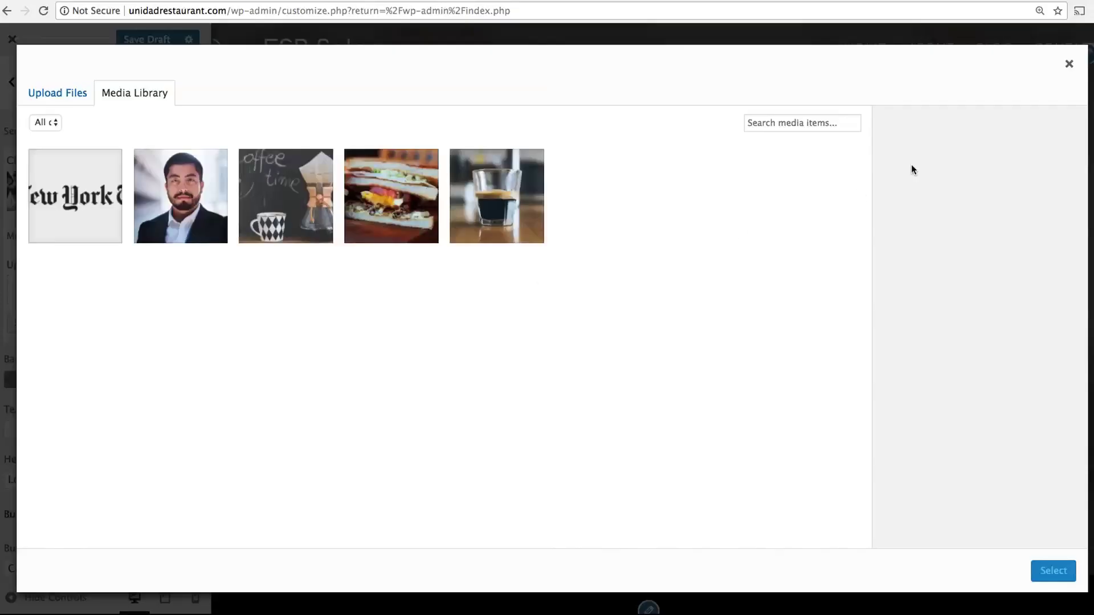
{"action": "left_click", "coordinate": [1069, 64]}
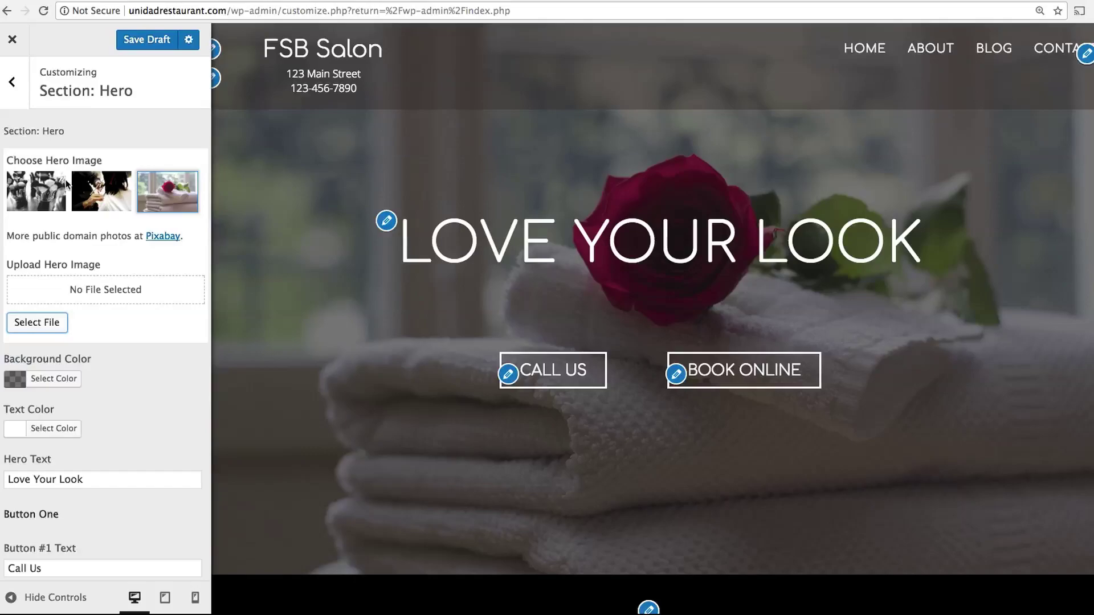
{"action": "left_click", "coordinate": [58, 201]}
- Set the hero overlay colour to rgba(0,0,0,0.44) over the makeup-brushes photo
{"action": "scroll", "coordinate": [159, 367], "scroll_direction": "down", "scroll_amount": 2}
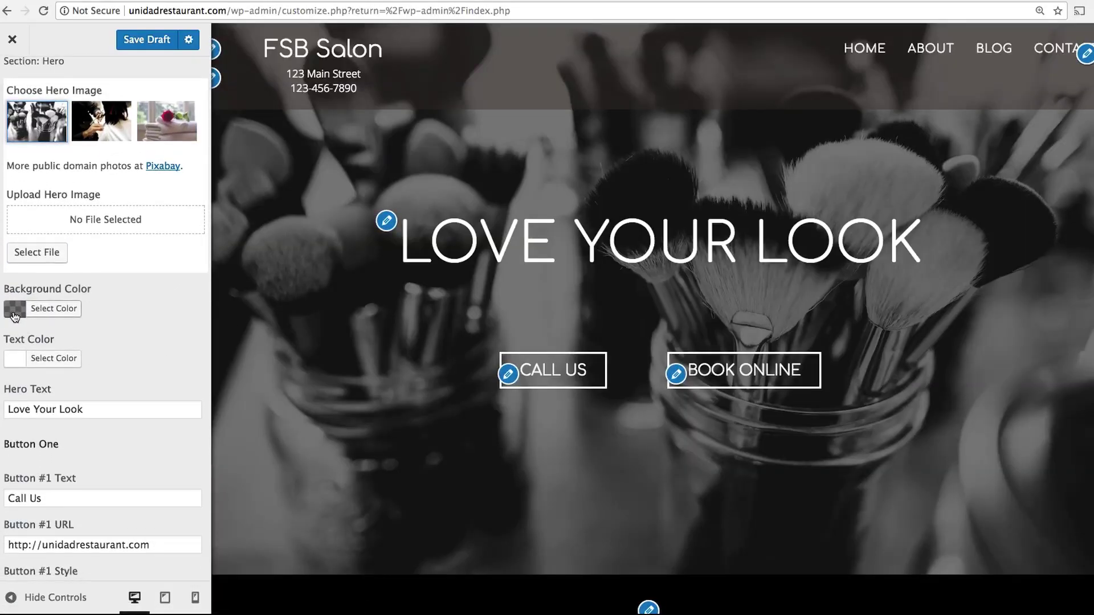
{"action": "left_click", "coordinate": [14, 315]}
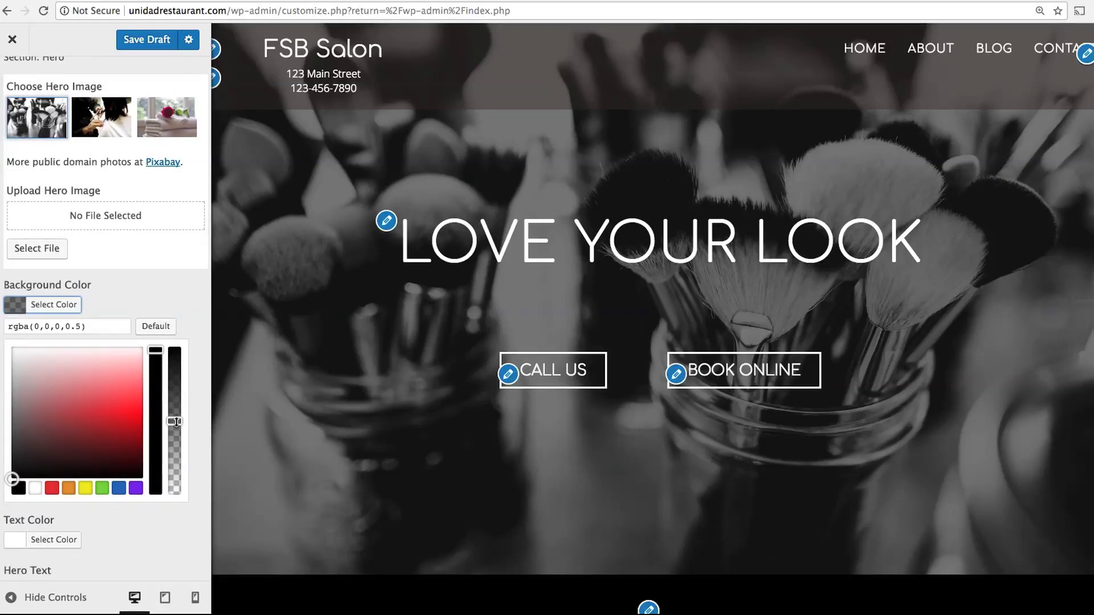
{"action": "scroll", "coordinate": [176, 422], "scroll_direction": "up", "scroll_amount": 1}
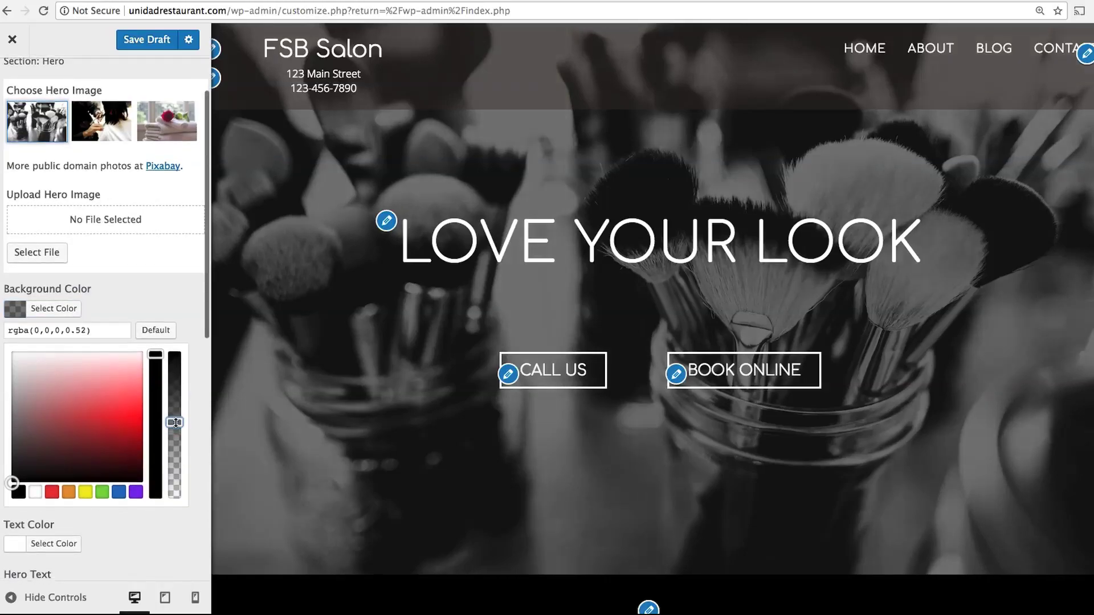
{"action": "mouse_move", "coordinate": [175, 423]}
{"action": "left_mouse_down"}
{"action": "mouse_move", "coordinate": [177, 408]}
{"action": "mouse_move", "coordinate": [178, 499]}
{"action": "mouse_move", "coordinate": [177, 434]}
{"action": "left_mouse_up"}
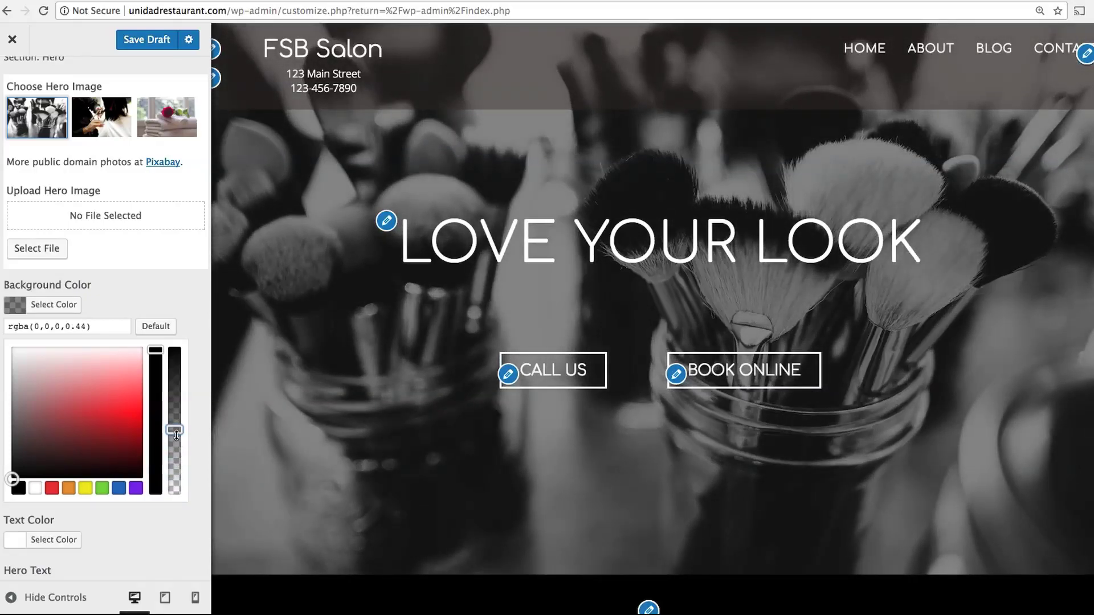
{"action": "scroll", "coordinate": [187, 299], "scroll_direction": "down", "scroll_amount": 5}
- Change Button #1 from Square Outline to Rounded Outline, keeping its Call Us label and link
{"action": "left_click", "coordinate": [189, 302]}
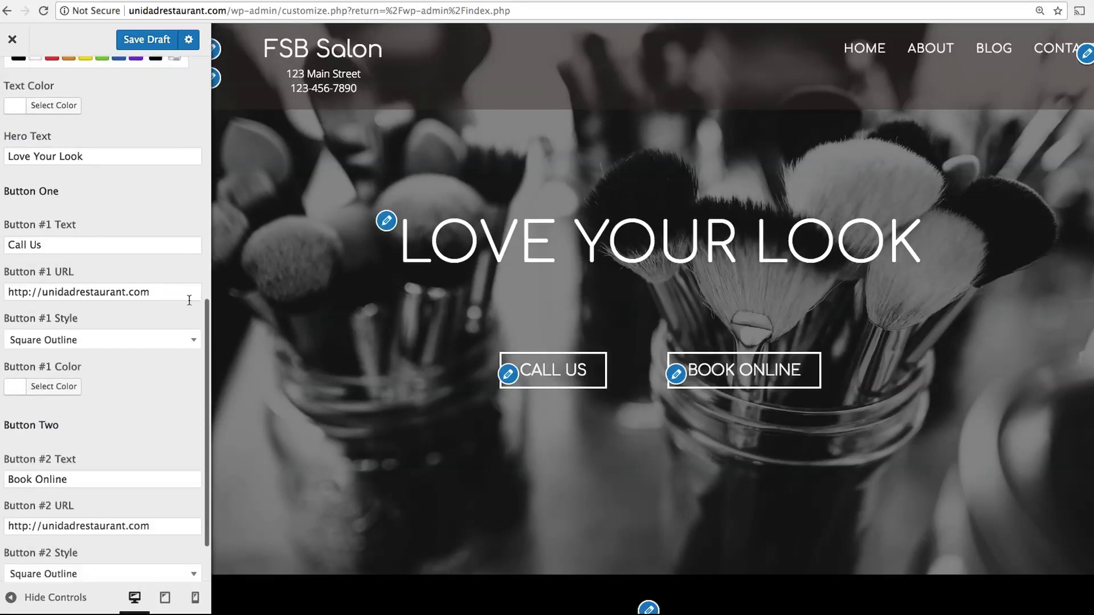
{"action": "scroll", "coordinate": [189, 302], "scroll_direction": "down", "scroll_amount": 1}
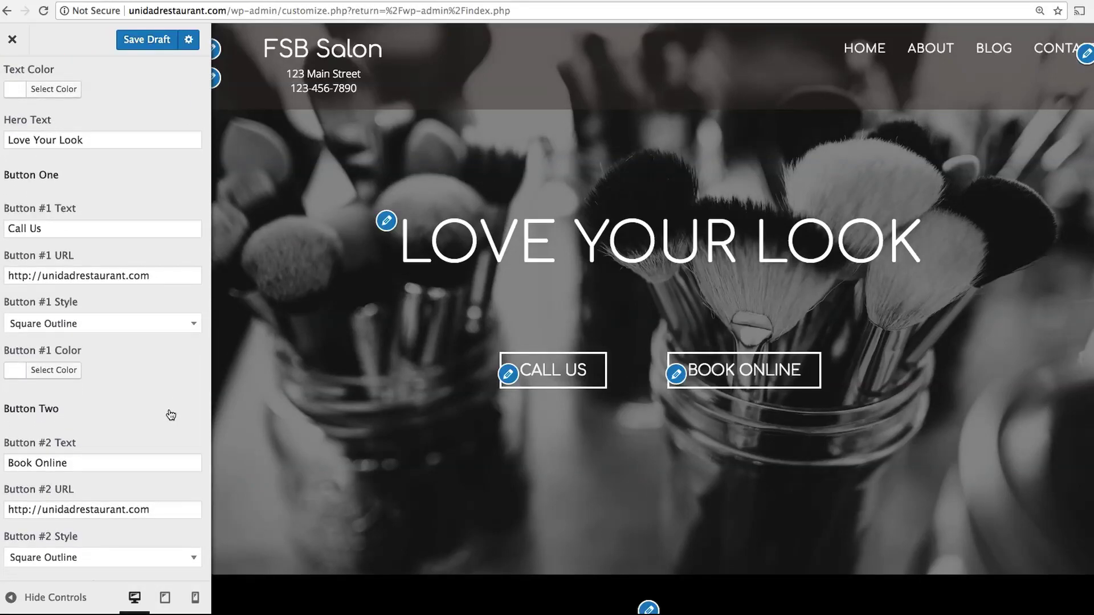
{"action": "double_click", "coordinate": [54, 230]}
{"action": "triple_click", "coordinate": [55, 231]}
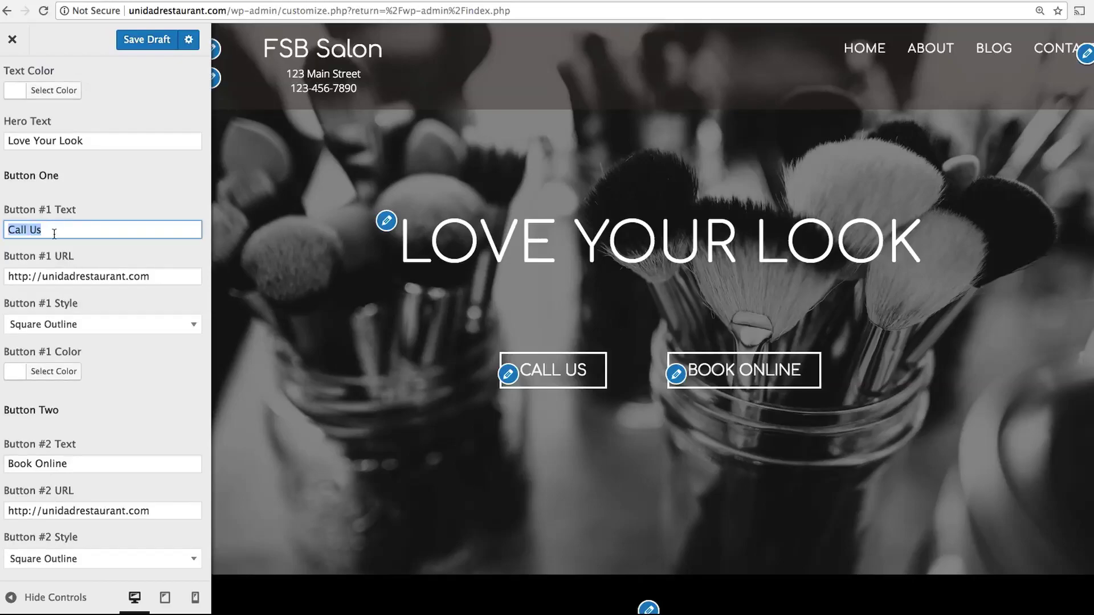
{"action": "triple_click", "coordinate": [100, 276]}
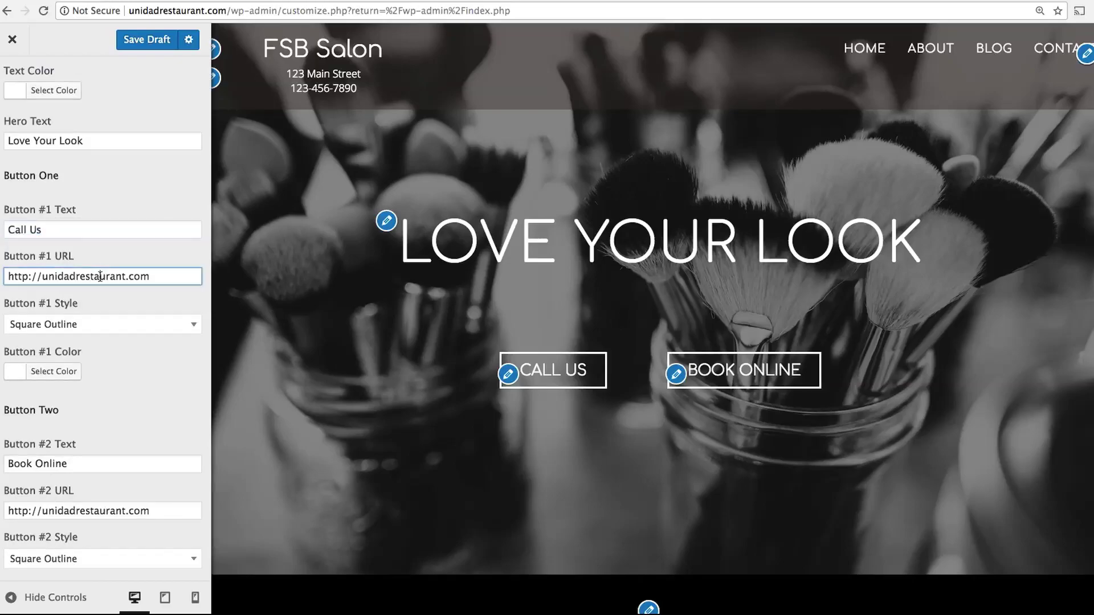
{"action": "left_click", "coordinate": [124, 395]}
{"action": "left_click", "coordinate": [120, 324]}
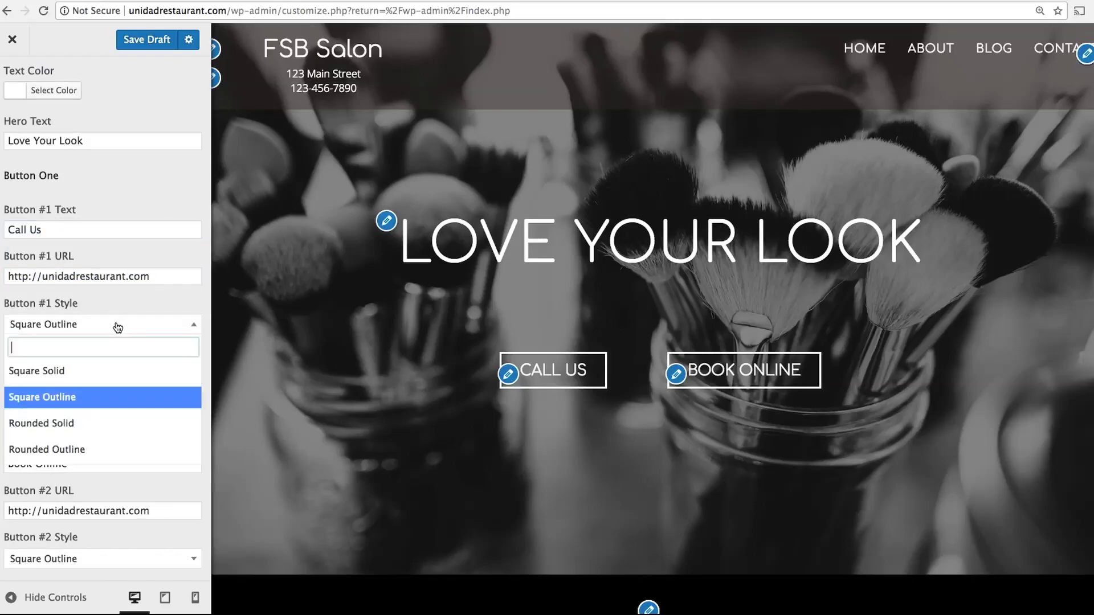
{"action": "left_click", "coordinate": [98, 451]}
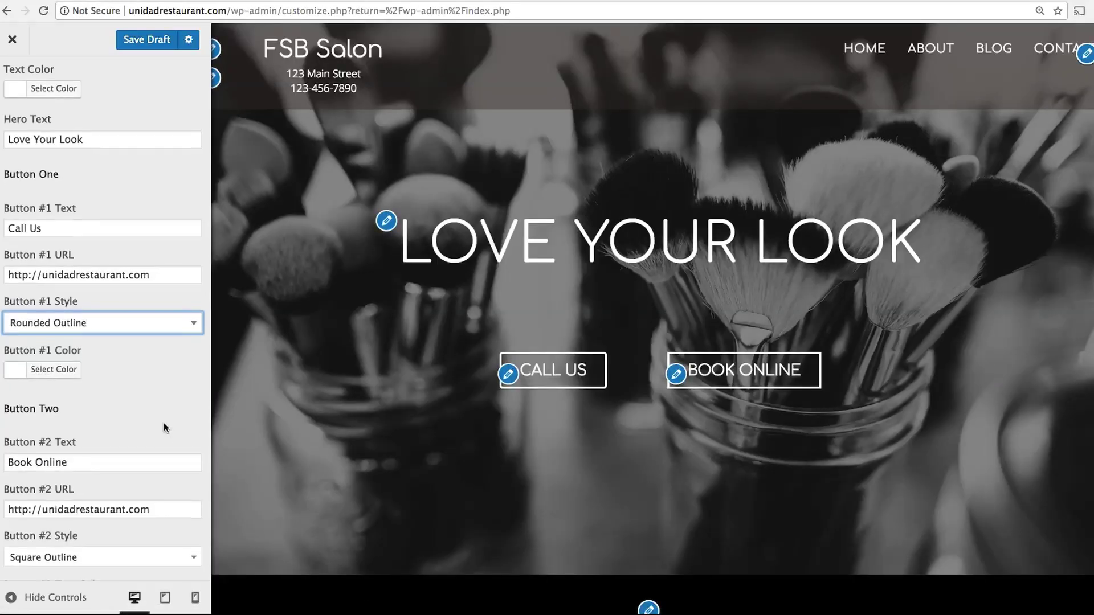
{"action": "scroll", "coordinate": [163, 422], "scroll_direction": "down", "scroll_amount": 2}
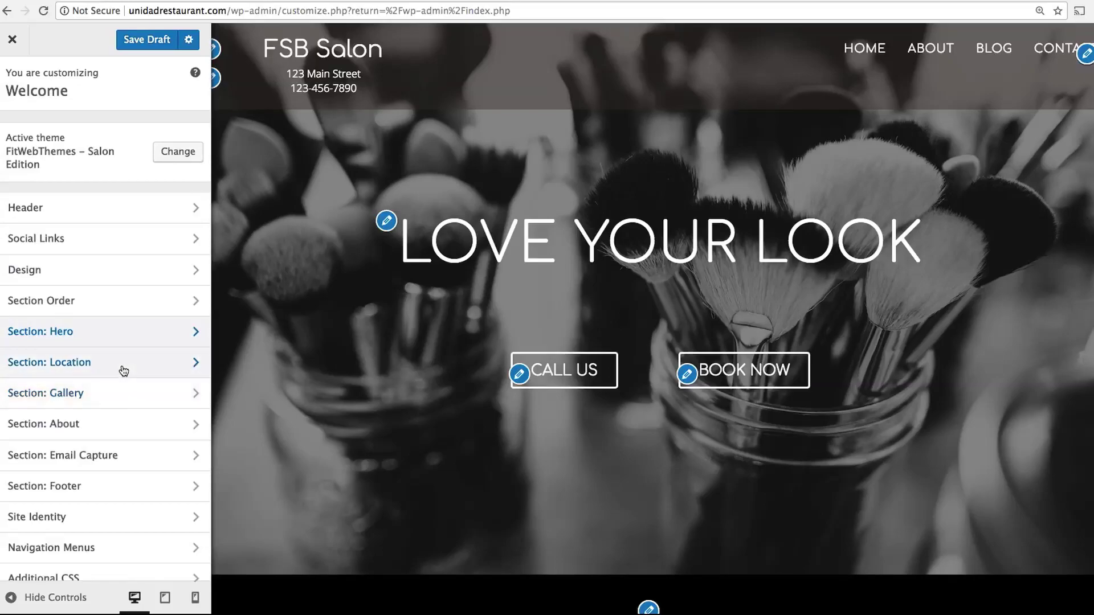
- Paste the Google Maps API key into the Location section to show the 123 Main St map
{"action": "left_click", "coordinate": [124, 370]}
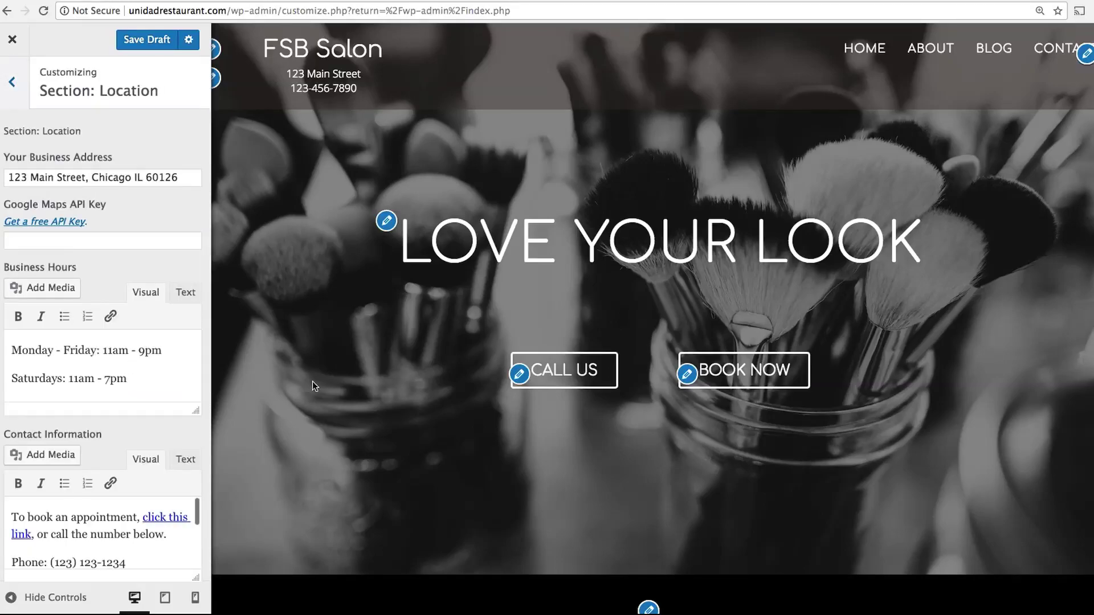
{"action": "scroll", "coordinate": [312, 381], "scroll_direction": "down", "scroll_amount": 5}
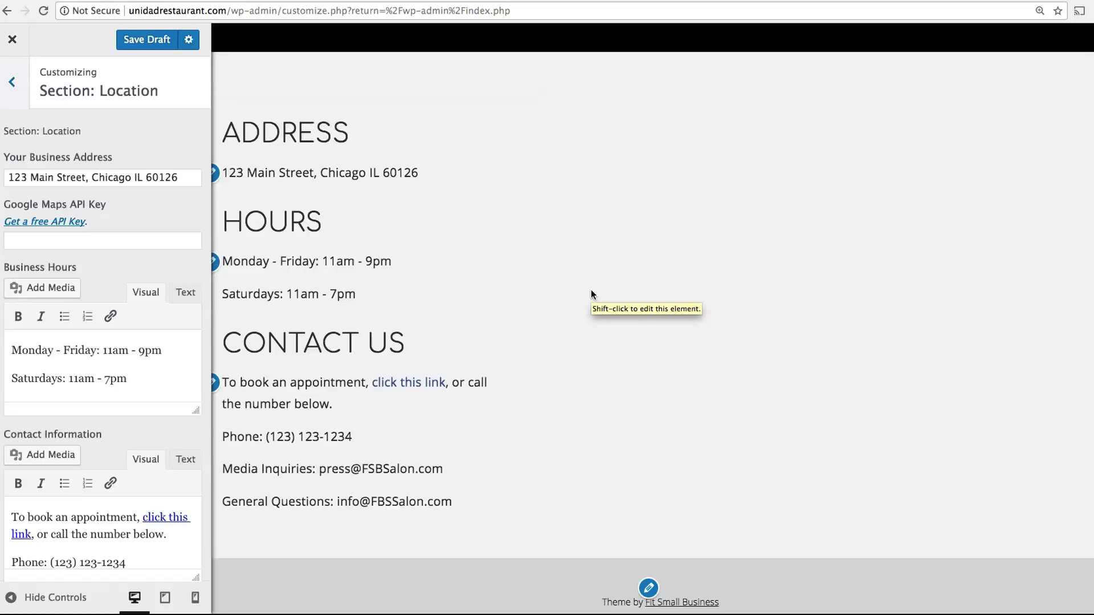
{"action": "key", "text": "Tab"}
{"action": "left_click", "coordinate": [136, 245]}
{"action": "key", "text": "super+v"}
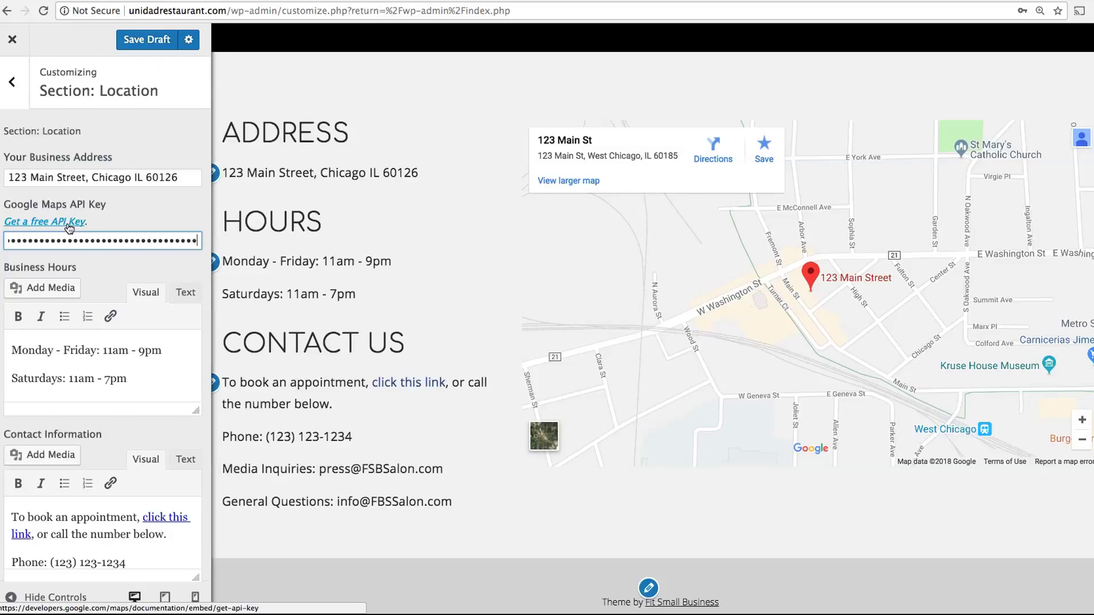
{"action": "left_click", "coordinate": [12, 81]}
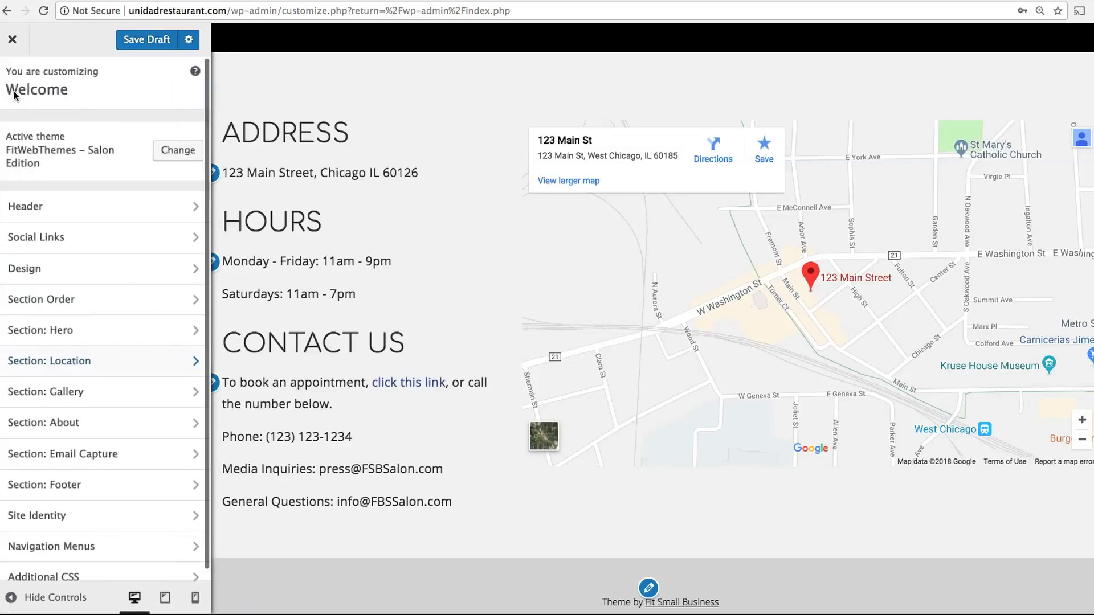
- Upload the salon photos and insert the first one as gallery Image 1
{"action": "left_click", "coordinate": [97, 392]}
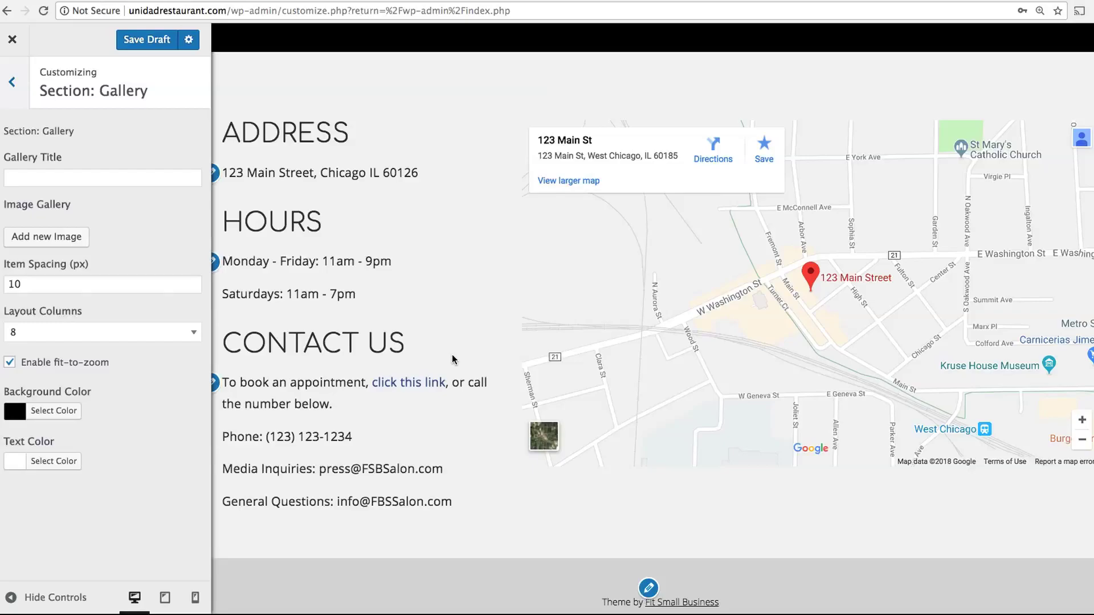
{"action": "scroll", "coordinate": [452, 360], "scroll_direction": "up", "scroll_amount": 5}
{"action": "scroll", "coordinate": [452, 360], "scroll_direction": "up", "scroll_amount": 3}
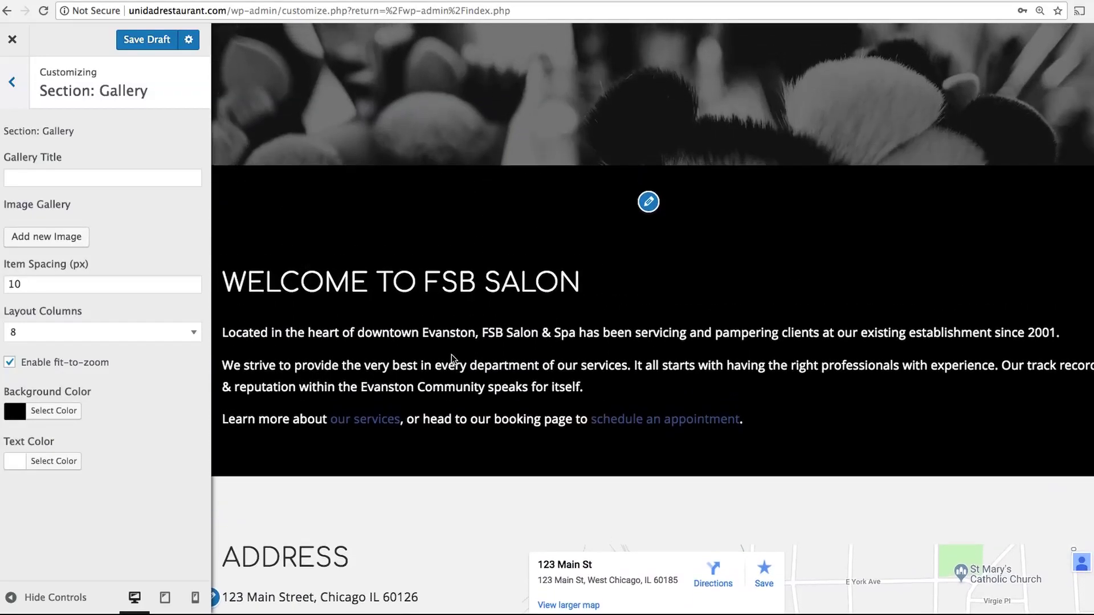
{"action": "left_click", "coordinate": [57, 239]}
{"action": "left_click", "coordinate": [69, 298]}
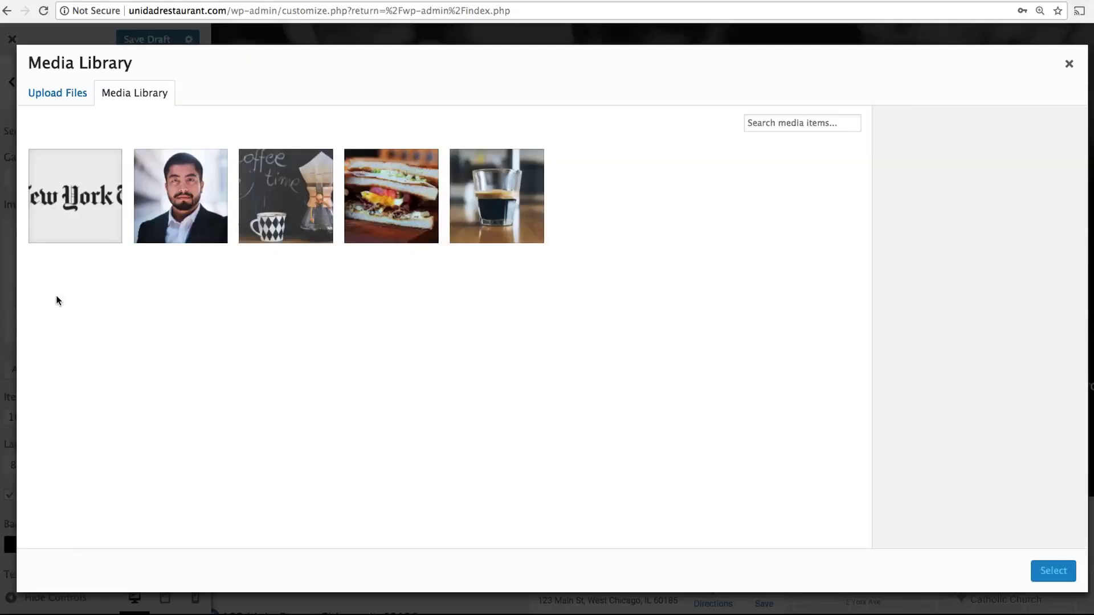
{"action": "left_click_drag", "start_coordinate": [1093, 313], "coordinate": [736, 313]}
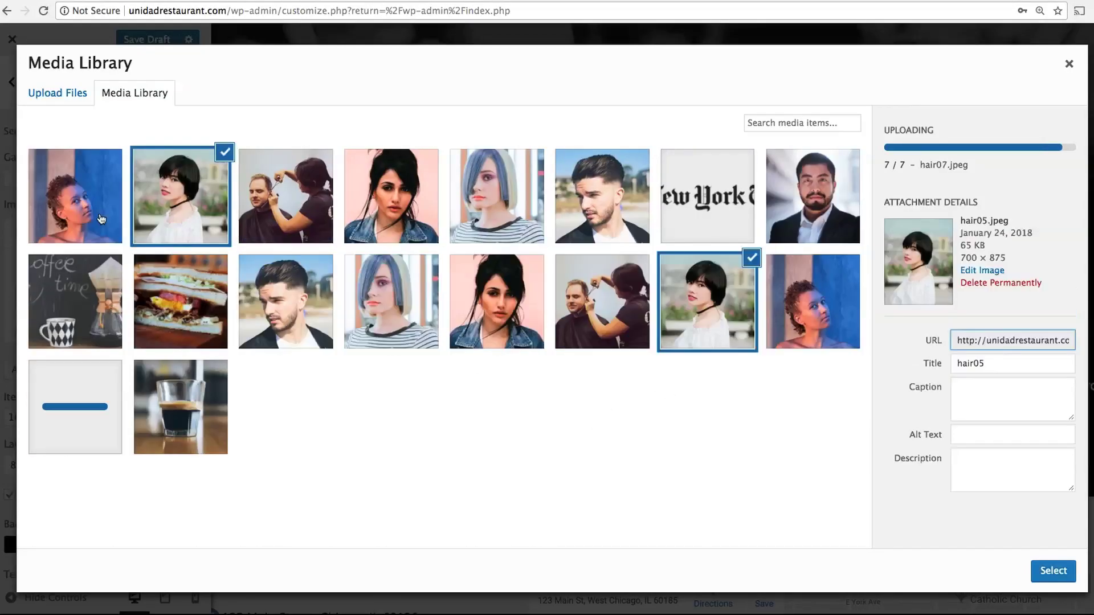
{"action": "left_click", "coordinate": [95, 200]}
{"action": "left_click", "coordinate": [1052, 570]}
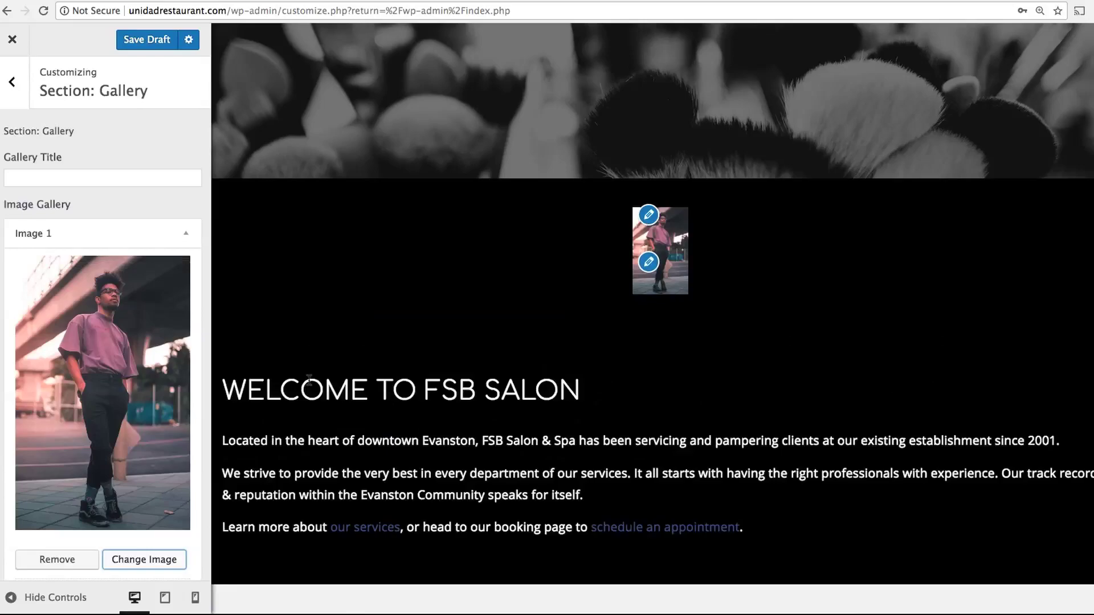
- Add the blue-wall photo as Image 2 and hair05 as Image 3
{"action": "scroll", "coordinate": [50, 486], "scroll_direction": "down", "scroll_amount": 3}
{"action": "left_click", "coordinate": [48, 476]}
{"action": "left_click", "coordinate": [61, 530]}
{"action": "left_click", "coordinate": [180, 196]}
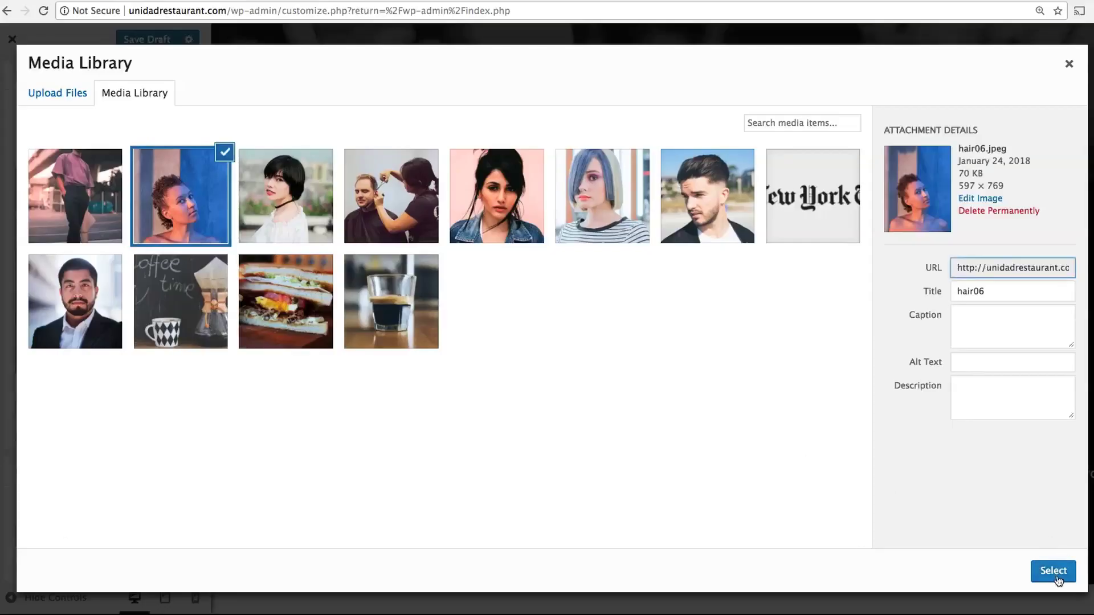
{"action": "left_click", "coordinate": [1053, 571]}
{"action": "left_click", "coordinate": [45, 573]}
{"action": "left_click", "coordinate": [122, 539]}
{"action": "left_click", "coordinate": [286, 196]}
{"action": "left_click", "coordinate": [1053, 571]}
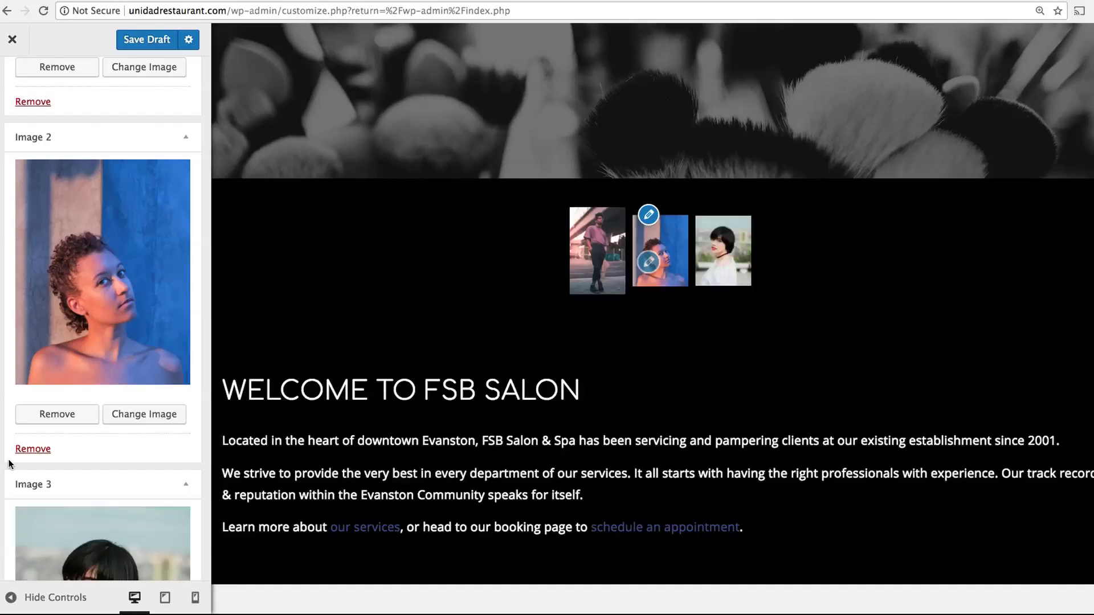
- Set the denim-jacket portrait as Image 4 and check the four gallery thumbnails
{"action": "left_click", "coordinate": [1053, 571]}
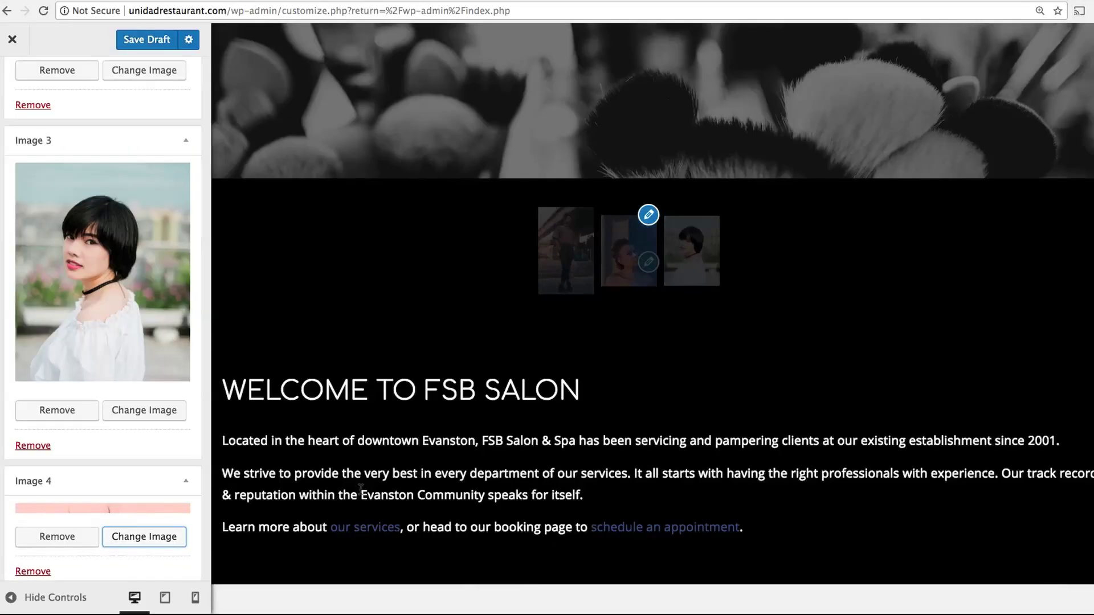
{"action": "scroll", "coordinate": [190, 454], "scroll_direction": "down", "scroll_amount": 5}
{"action": "scroll", "coordinate": [556, 507], "scroll_direction": "up", "scroll_amount": 5}
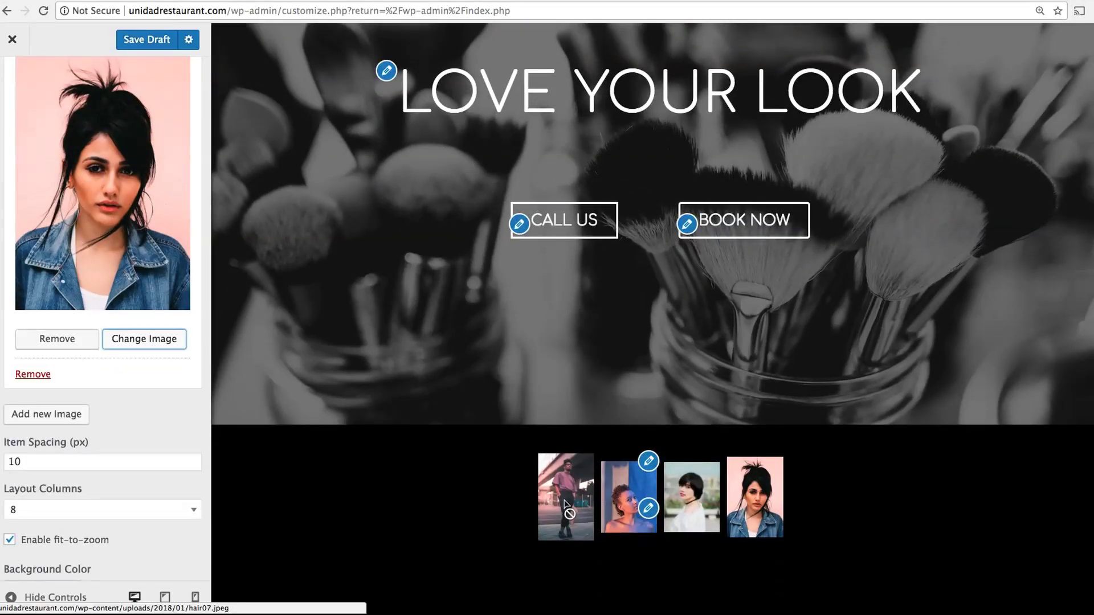
{"action": "left_click", "coordinate": [567, 506]}
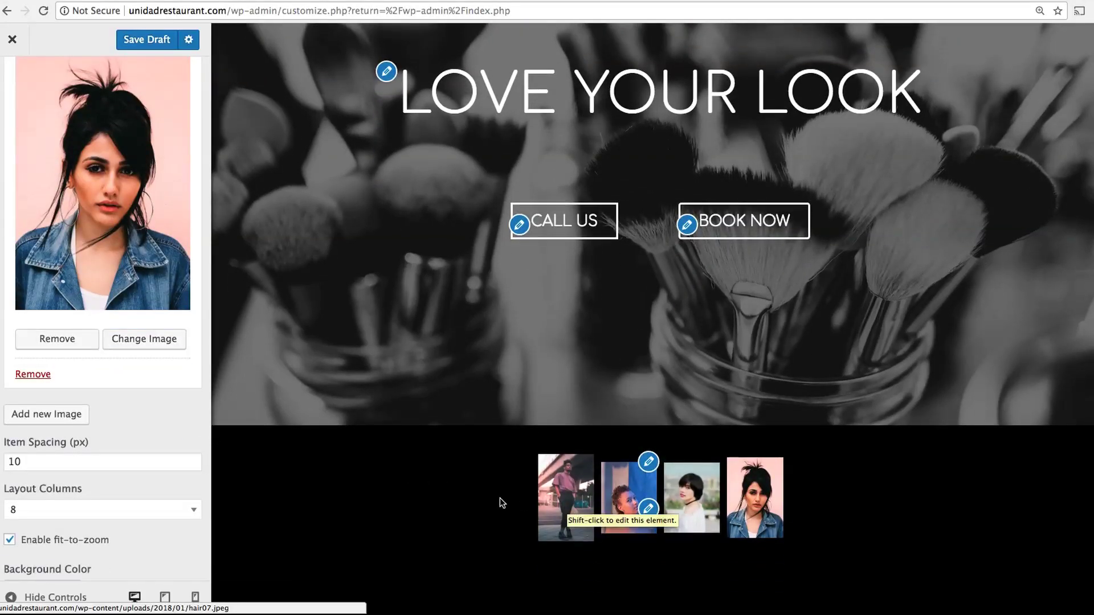
{"action": "scroll", "coordinate": [129, 467], "scroll_direction": "up", "scroll_amount": 10}
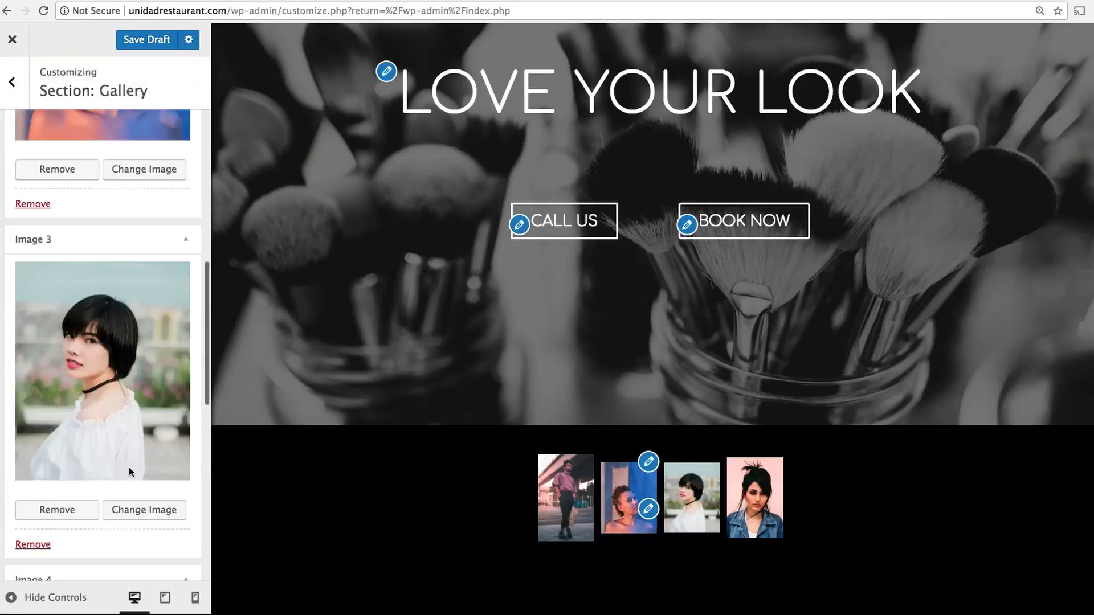
{"action": "left_click", "coordinate": [8, 94]}
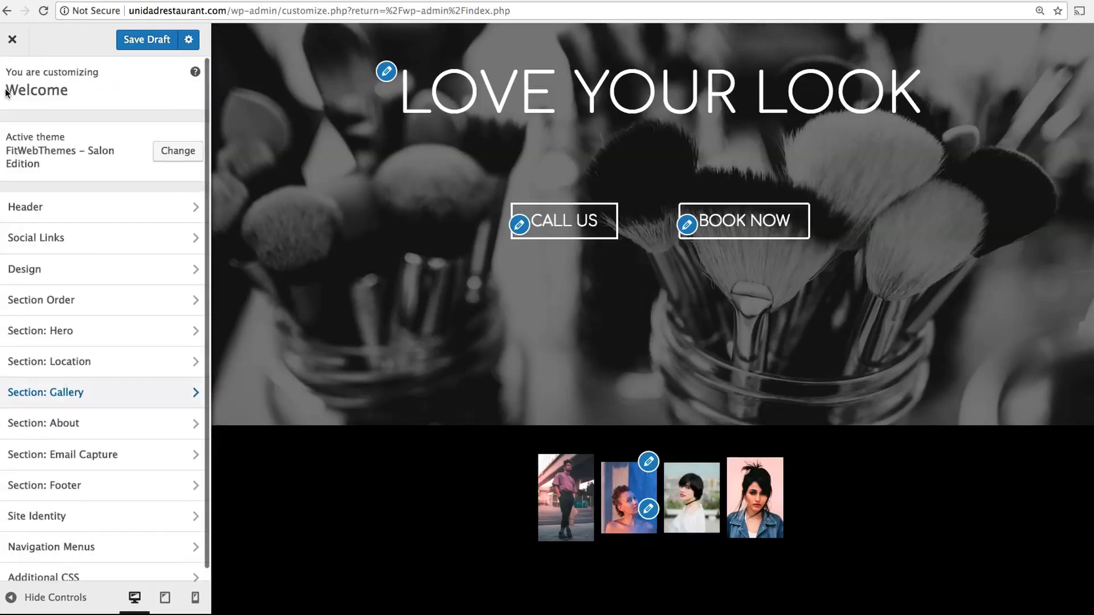
- Open the About section and bring the Welcome to FSB Salon text into view
{"action": "left_click", "coordinate": [125, 422]}
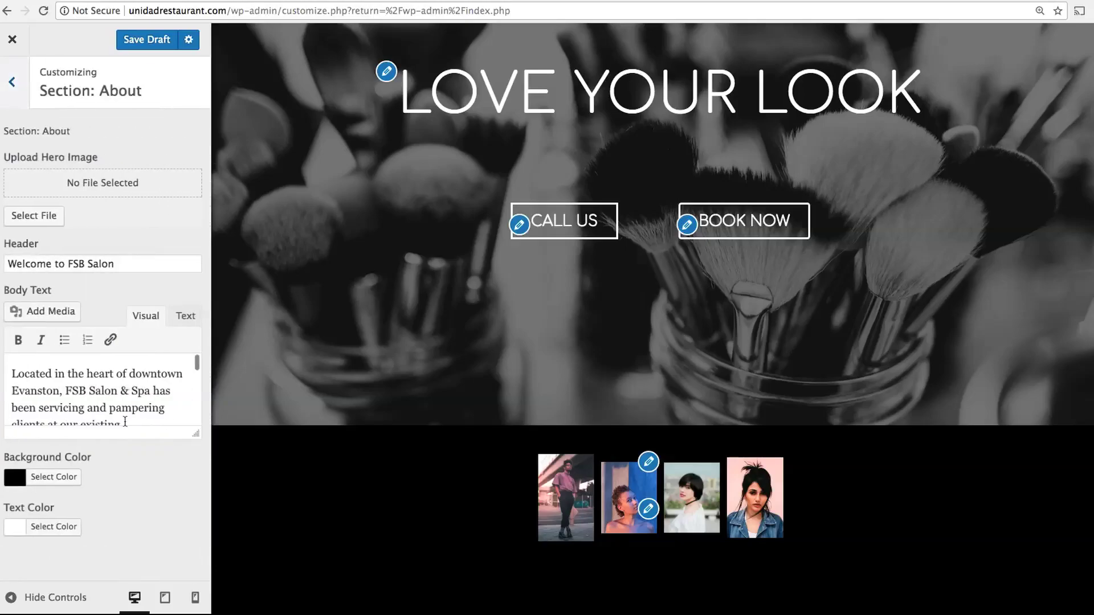
{"action": "scroll", "coordinate": [429, 417], "scroll_direction": "down", "scroll_amount": 3}
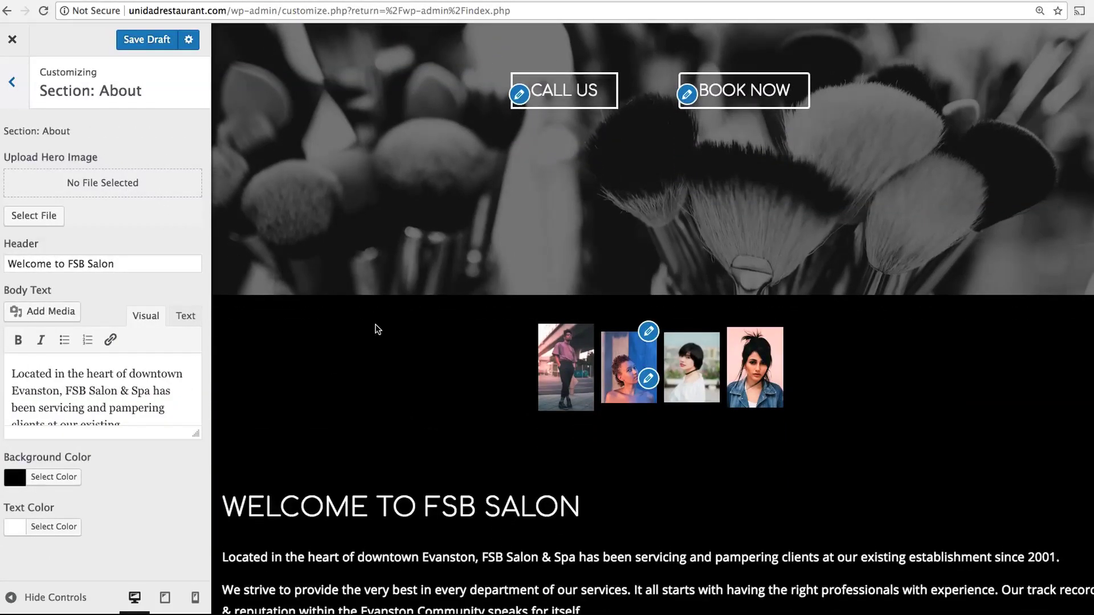
{"action": "scroll", "coordinate": [376, 326], "scroll_direction": "down", "scroll_amount": 2}
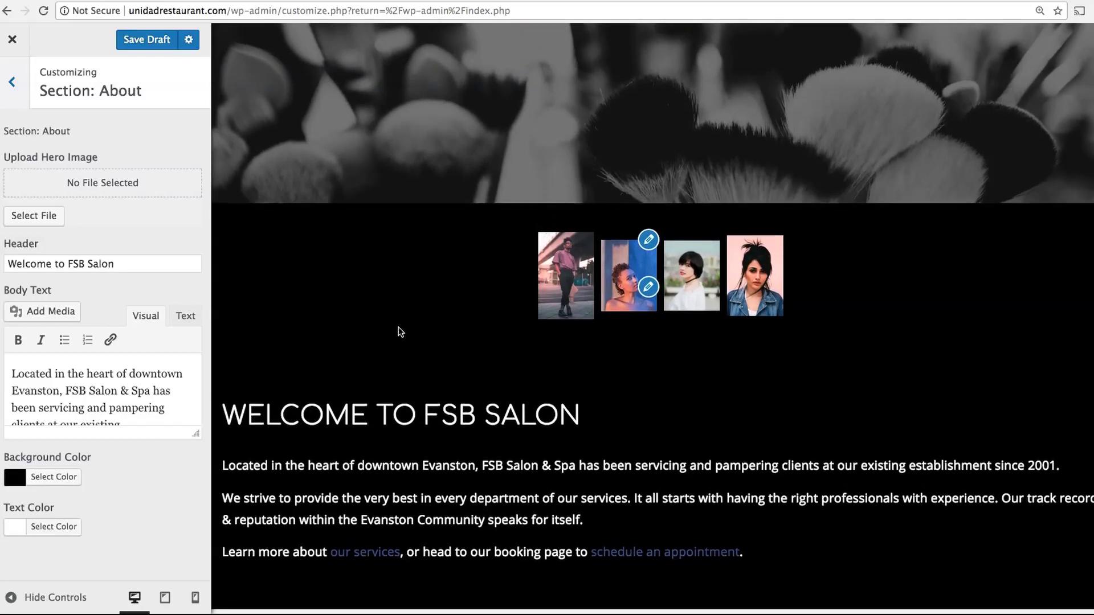
{"action": "scroll", "coordinate": [400, 328], "scroll_direction": "down", "scroll_amount": 1}
{"action": "scroll", "coordinate": [402, 307], "scroll_direction": "down", "scroll_amount": 1}
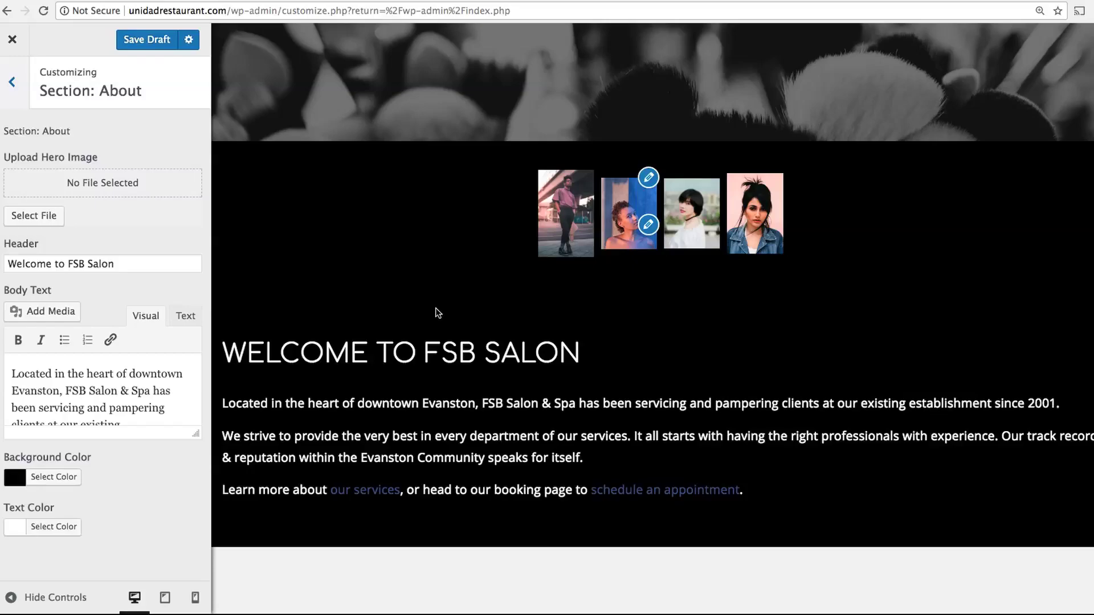
- Look over the Email Capture settings, then open the Footer section settings
{"action": "left_click", "coordinate": [14, 85]}
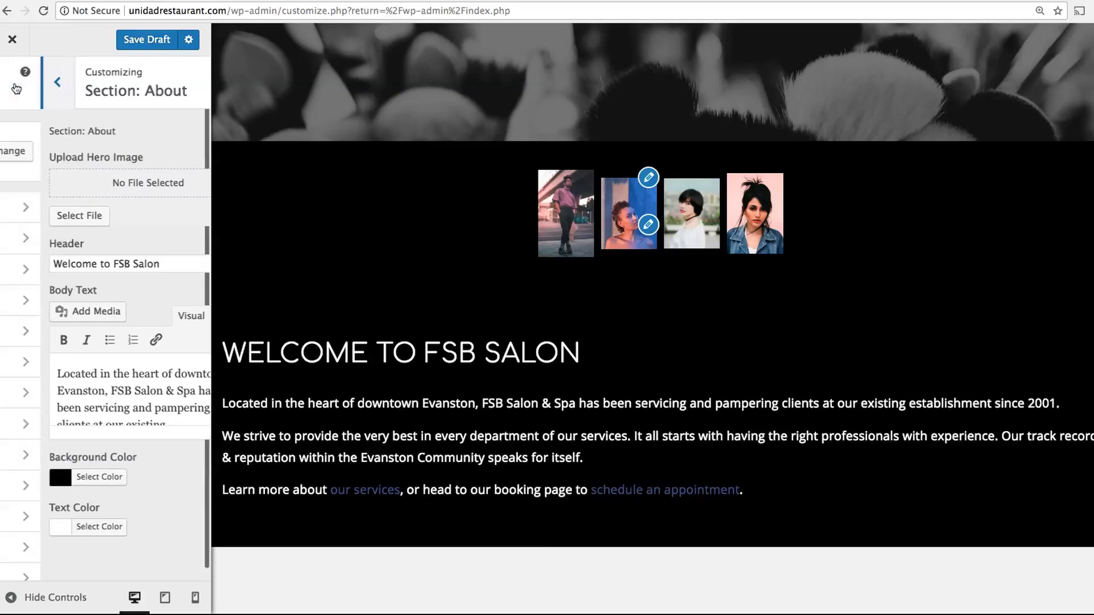
{"action": "scroll", "coordinate": [136, 538], "scroll_direction": "down", "scroll_amount": 1}
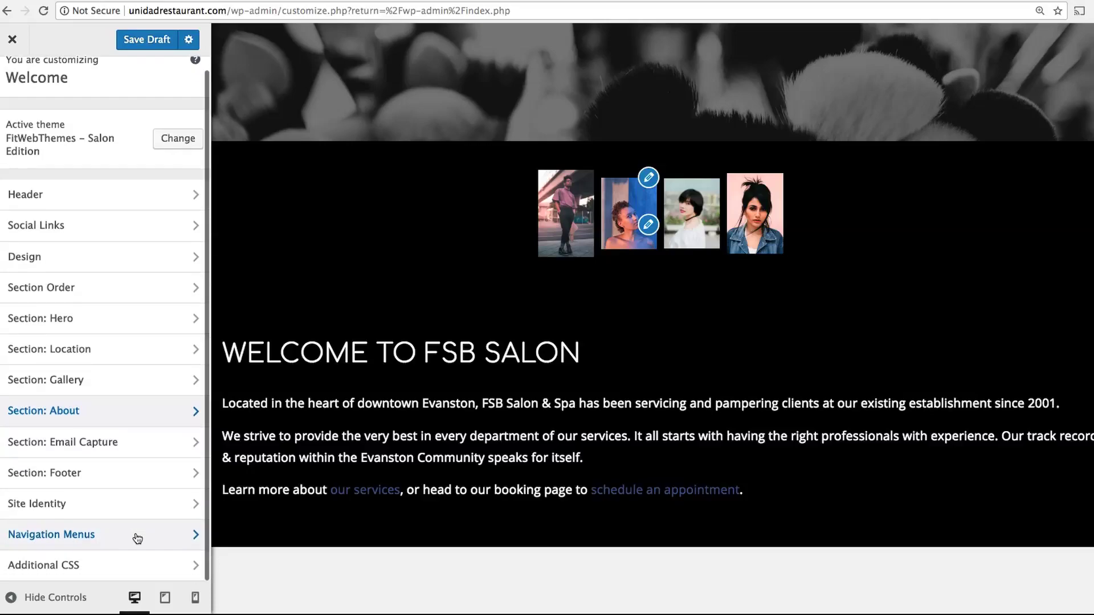
{"action": "left_click", "coordinate": [119, 446]}
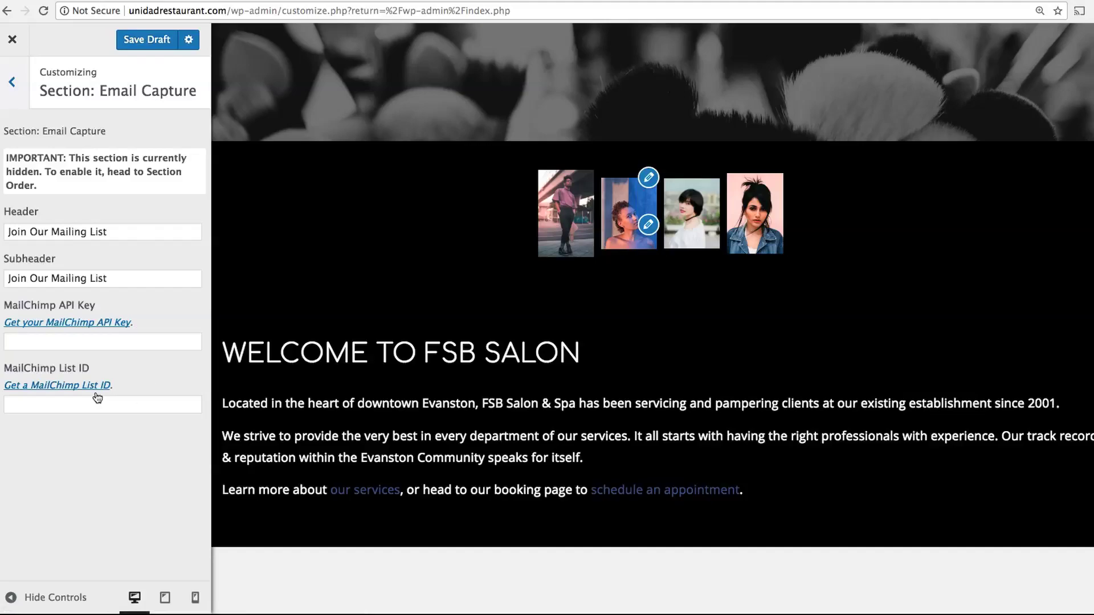
{"action": "left_click", "coordinate": [19, 93]}
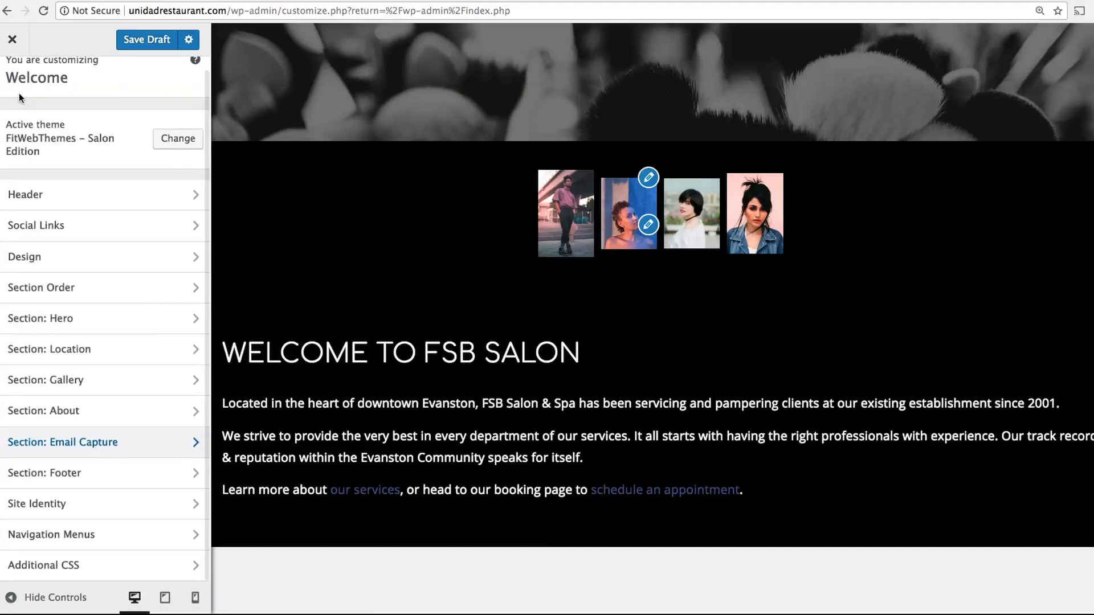
{"action": "left_click", "coordinate": [108, 478]}
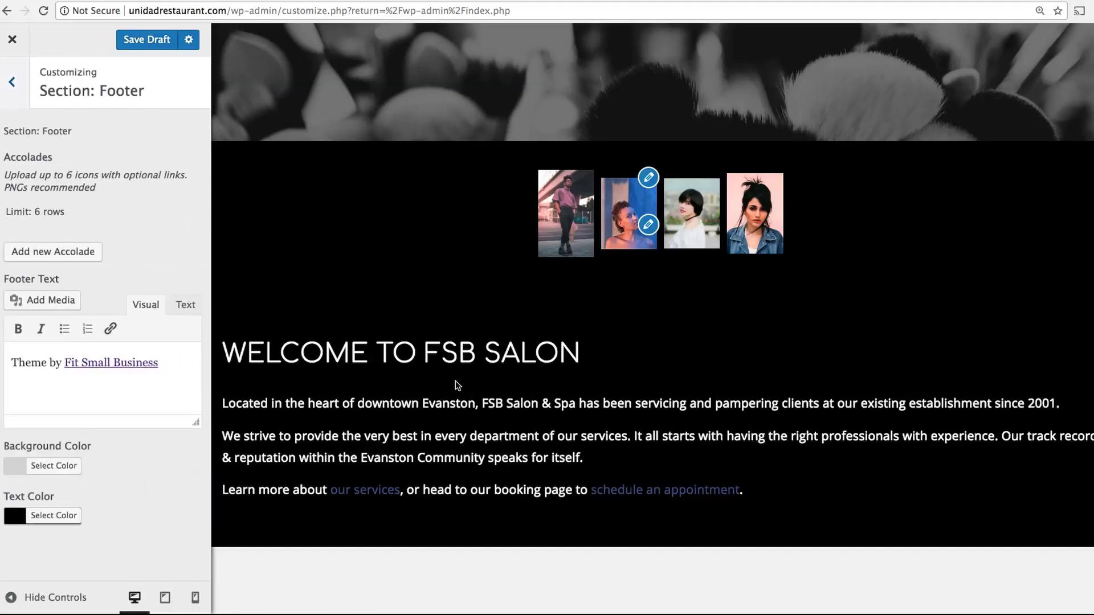
- Add The New York Times logo as the first footer accolade, linked to #
{"action": "scroll", "coordinate": [495, 378], "scroll_direction": "down", "scroll_amount": 10}
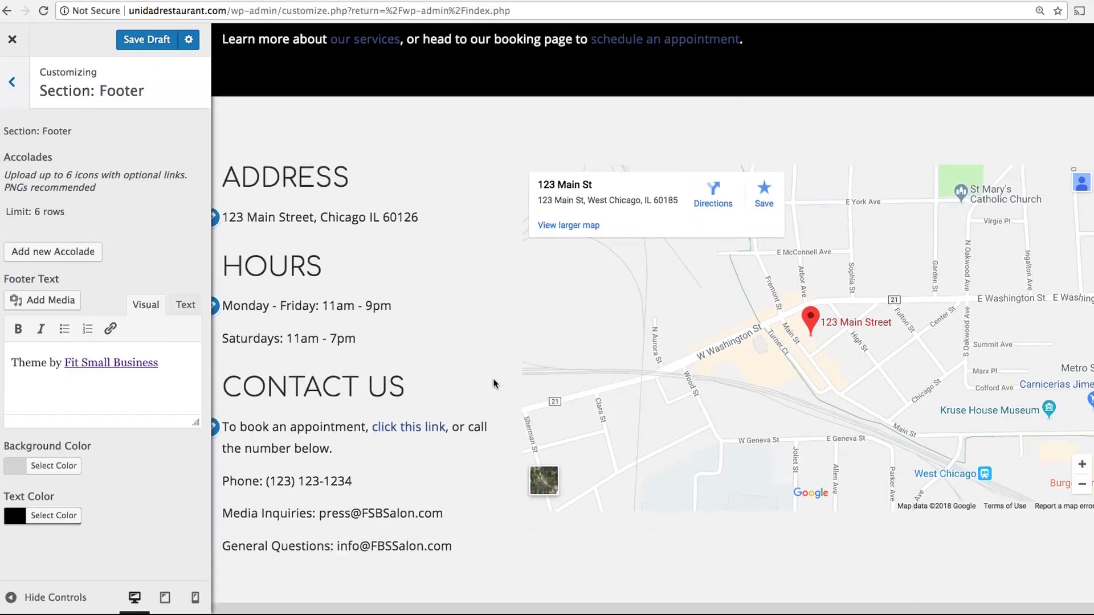
{"action": "scroll", "coordinate": [535, 407], "scroll_direction": "down", "scroll_amount": 2}
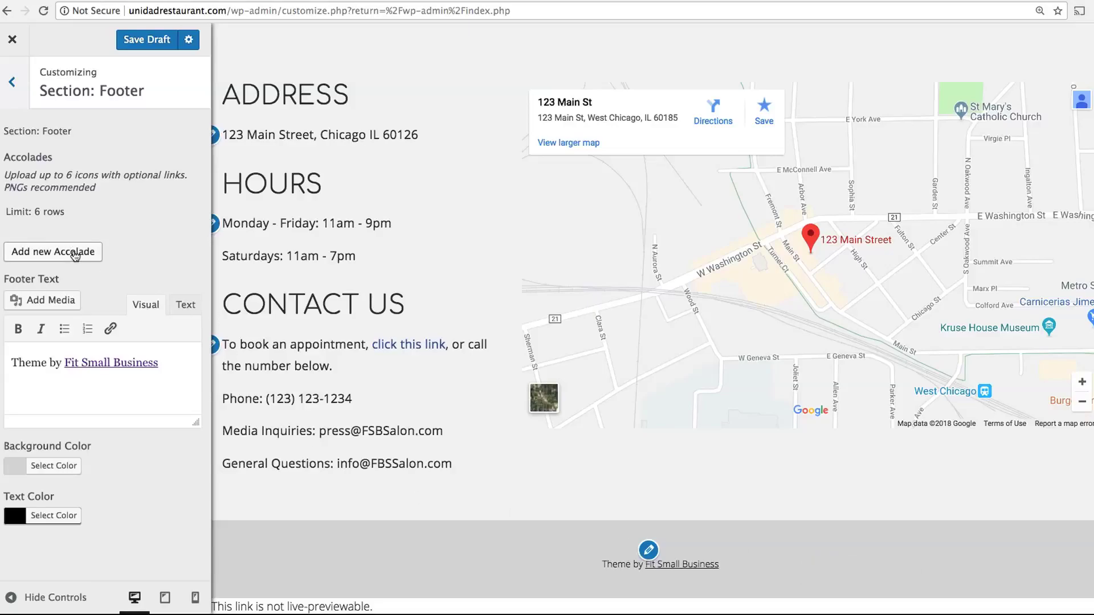
{"action": "left_click", "coordinate": [70, 252]}
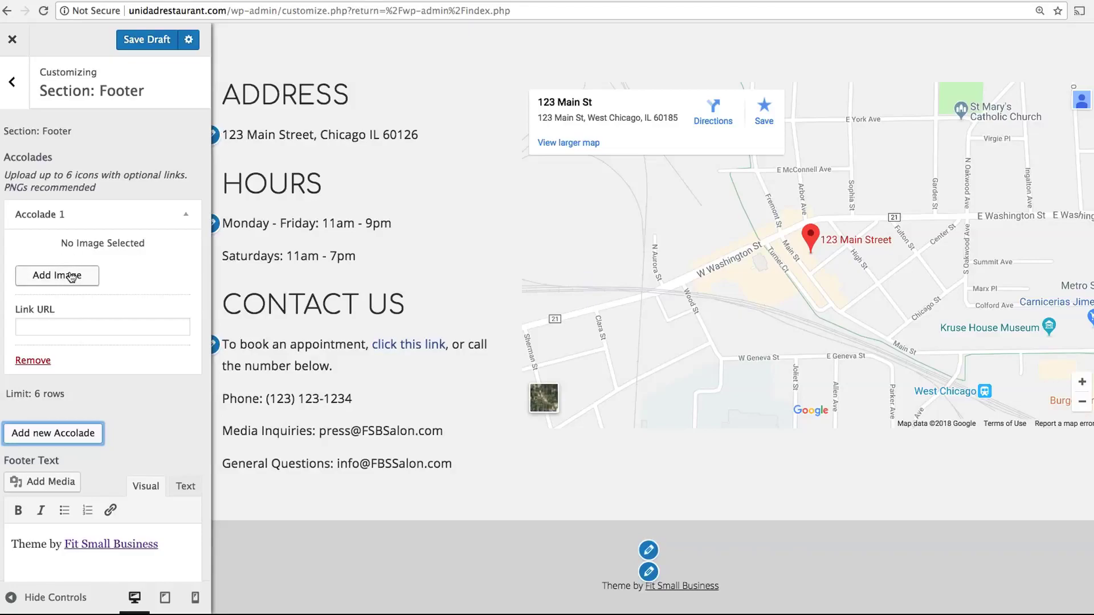
{"action": "left_click", "coordinate": [72, 276]}
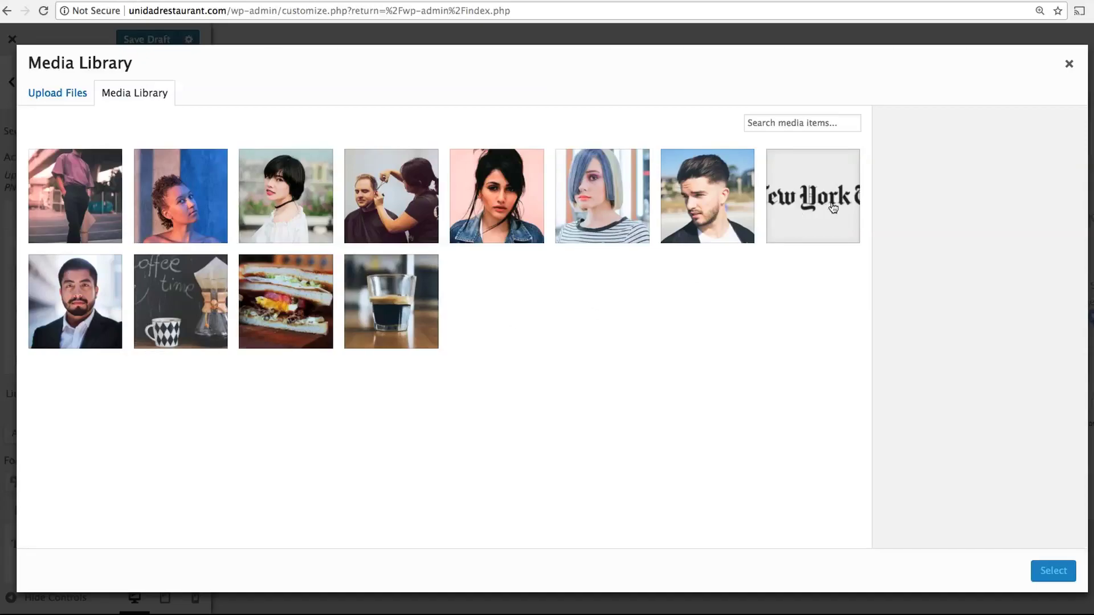
{"action": "left_click", "coordinate": [832, 207]}
{"action": "left_click", "coordinate": [1061, 573]}
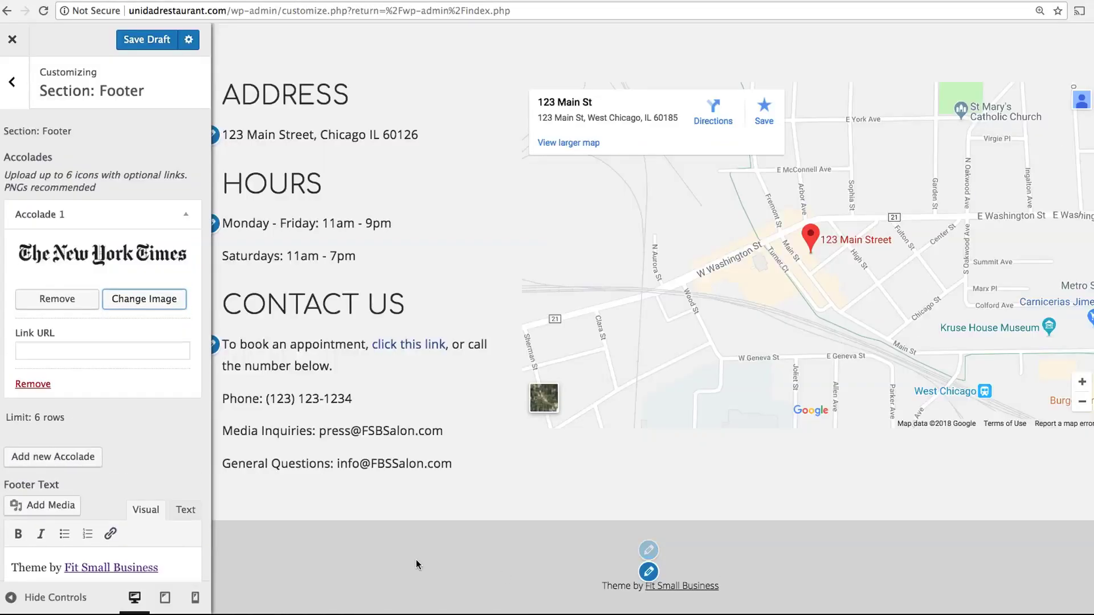
{"action": "scroll", "coordinate": [419, 556], "scroll_direction": "down", "scroll_amount": 2}
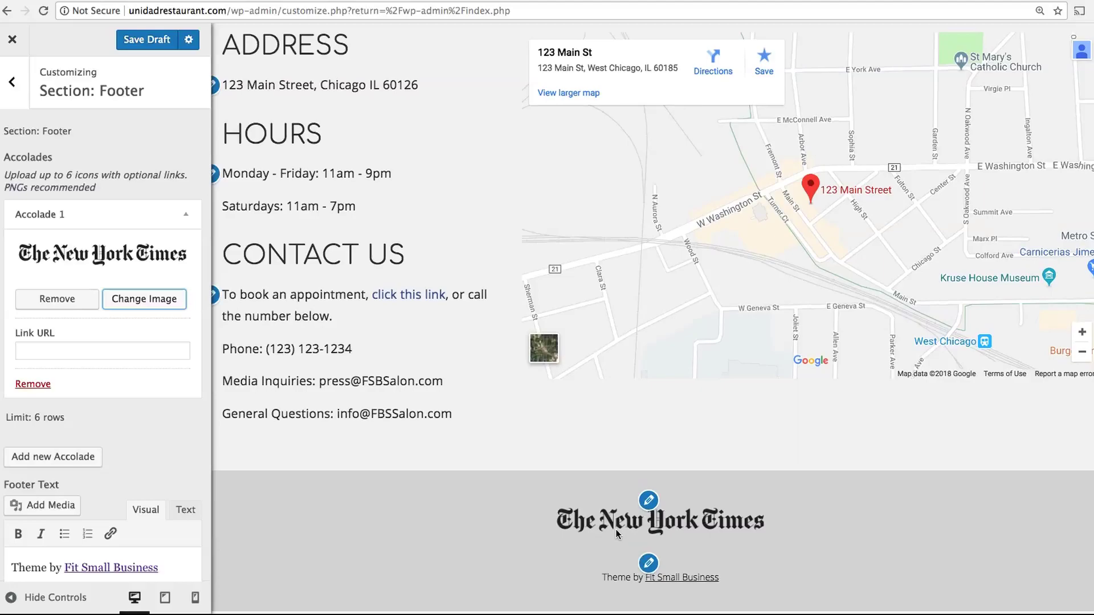
{"action": "left_click", "coordinate": [161, 352]}
{"action": "type", "text": "#"}
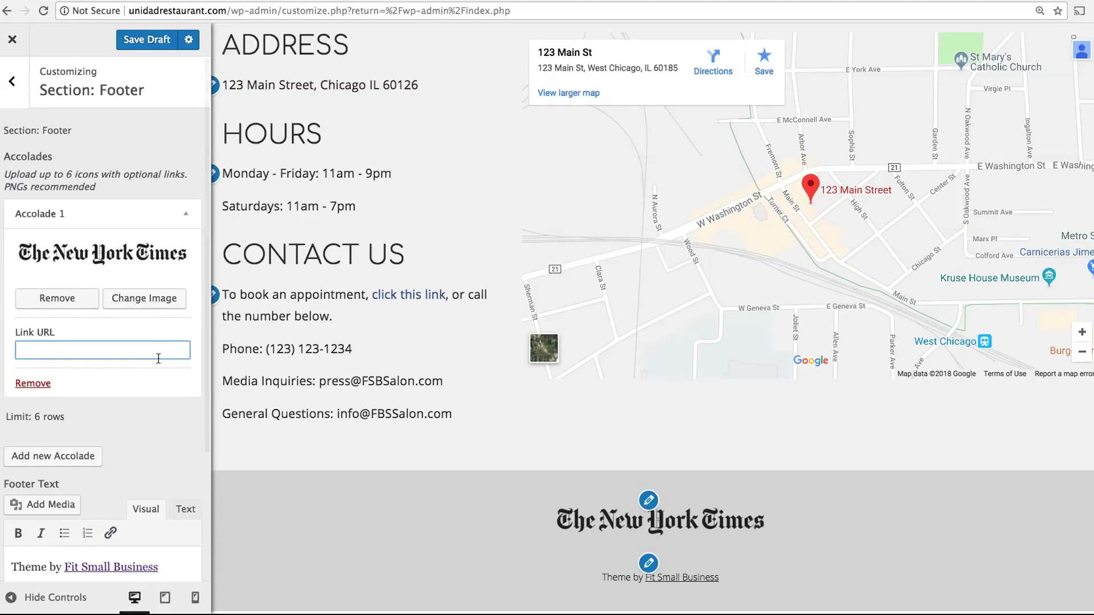
{"action": "left_click", "coordinate": [167, 412]}
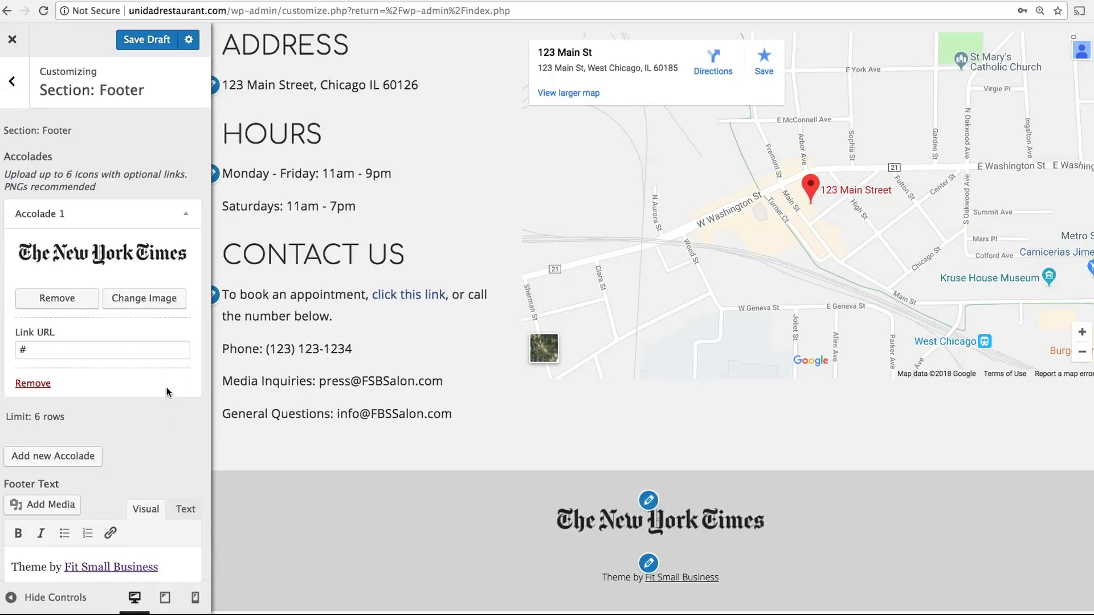
{"action": "left_click", "coordinate": [22, 104]}
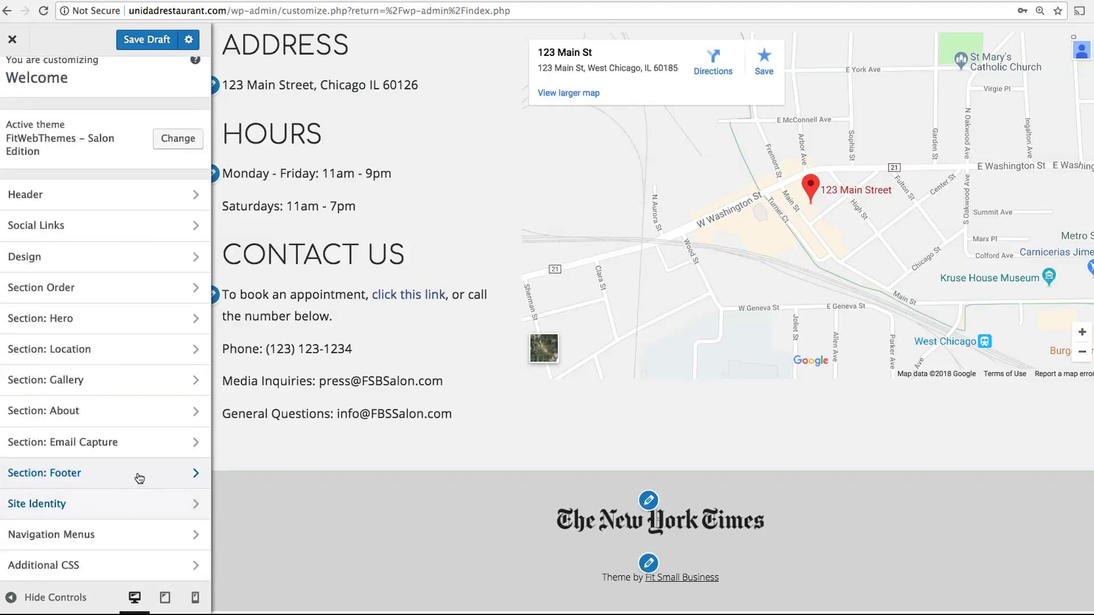
- Open the Top Menu under Navigation Menus to show its Home, About, Blog and Contact items
{"action": "left_click", "coordinate": [132, 543]}
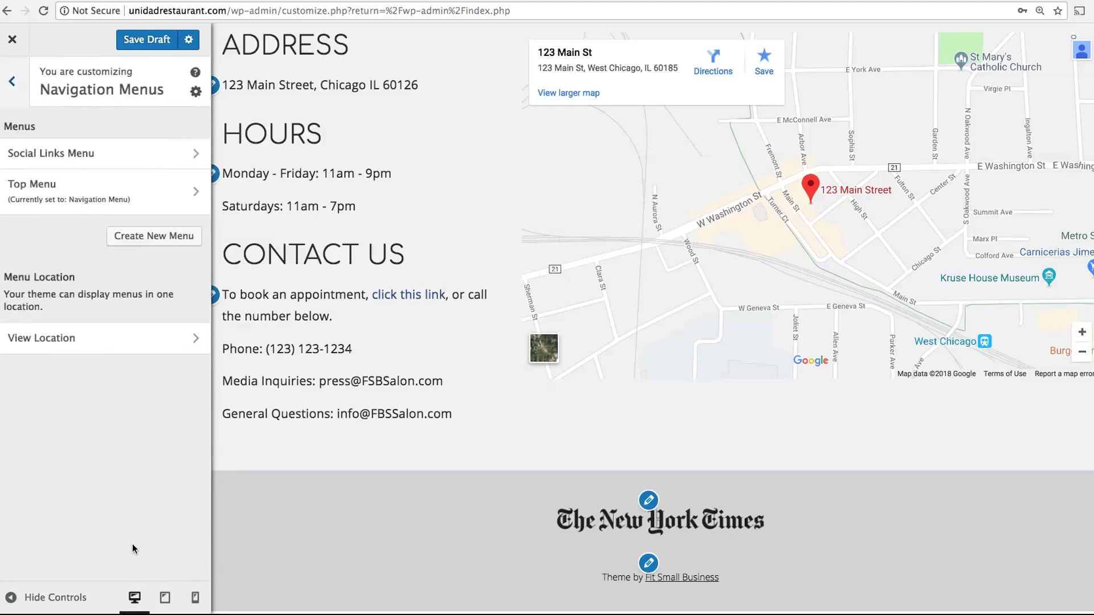
{"action": "scroll", "coordinate": [489, 507], "scroll_direction": "up", "scroll_amount": 15}
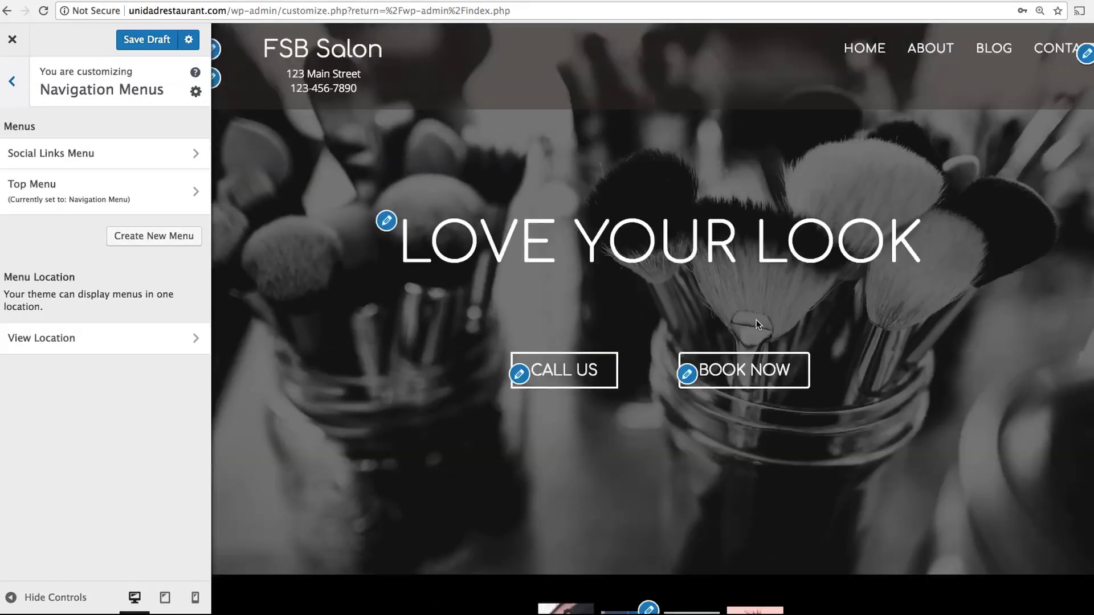
{"action": "left_click", "coordinate": [108, 200]}
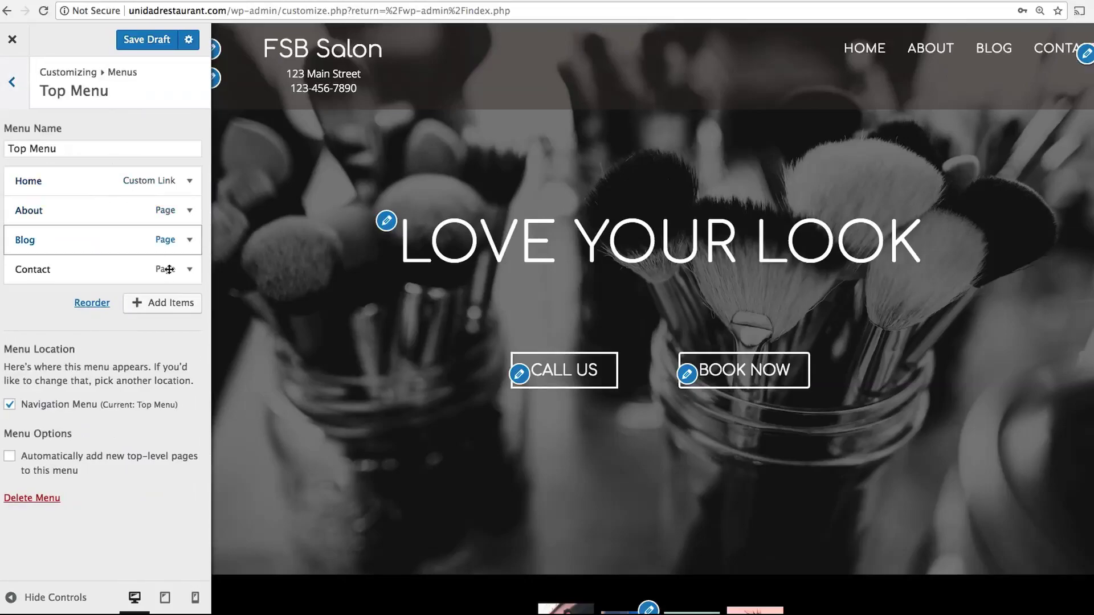